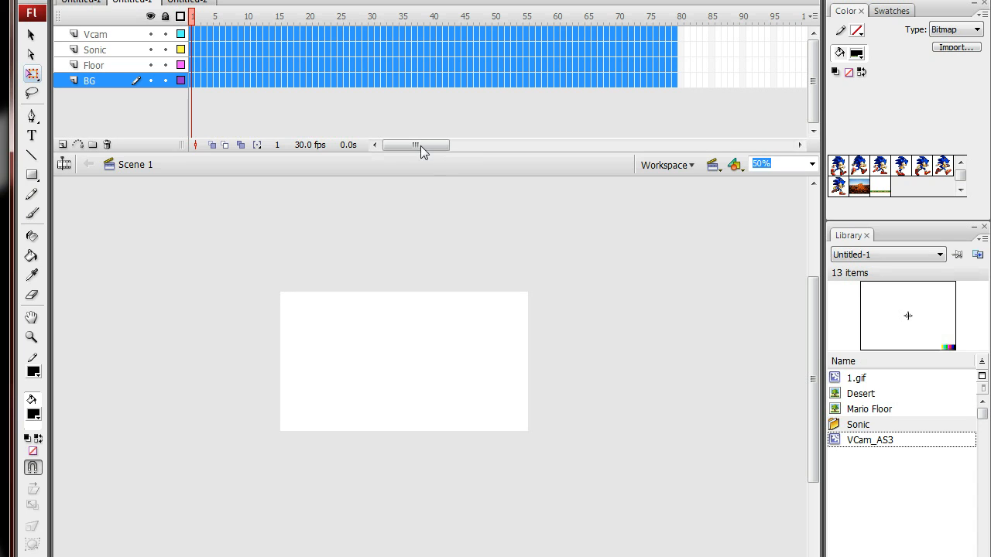
click(208, 81)
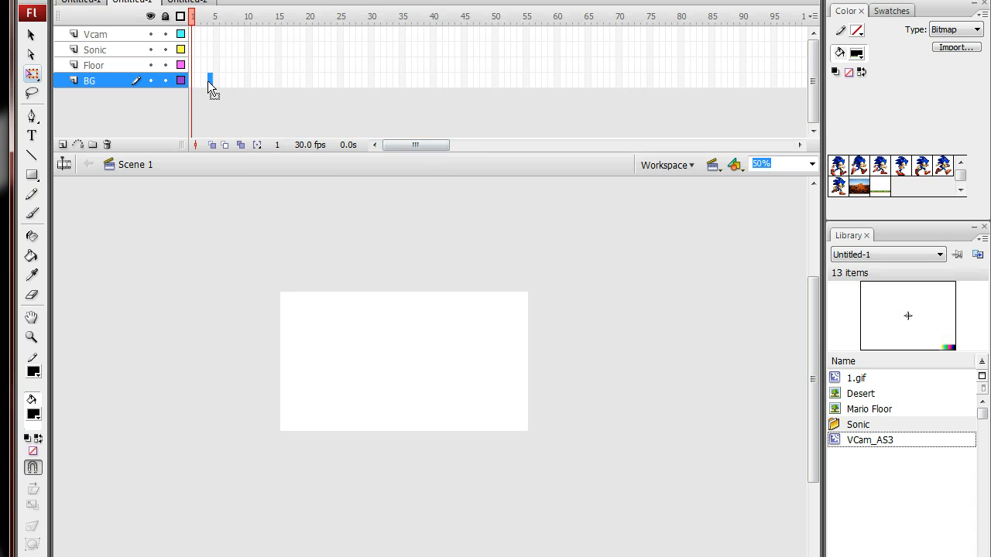
click(195, 36)
drag(196, 36, 195, 70)
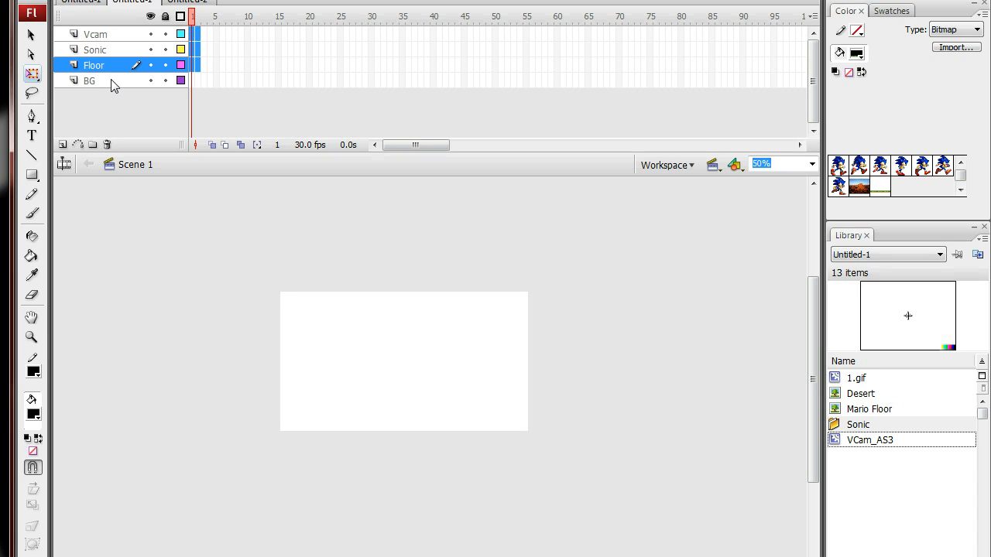
click(111, 81)
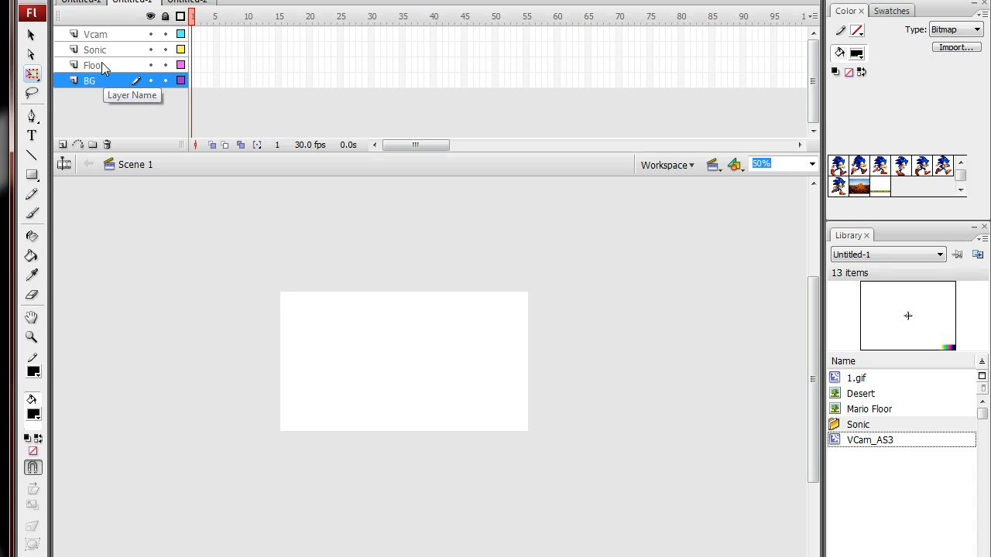
click(100, 62)
click(107, 50)
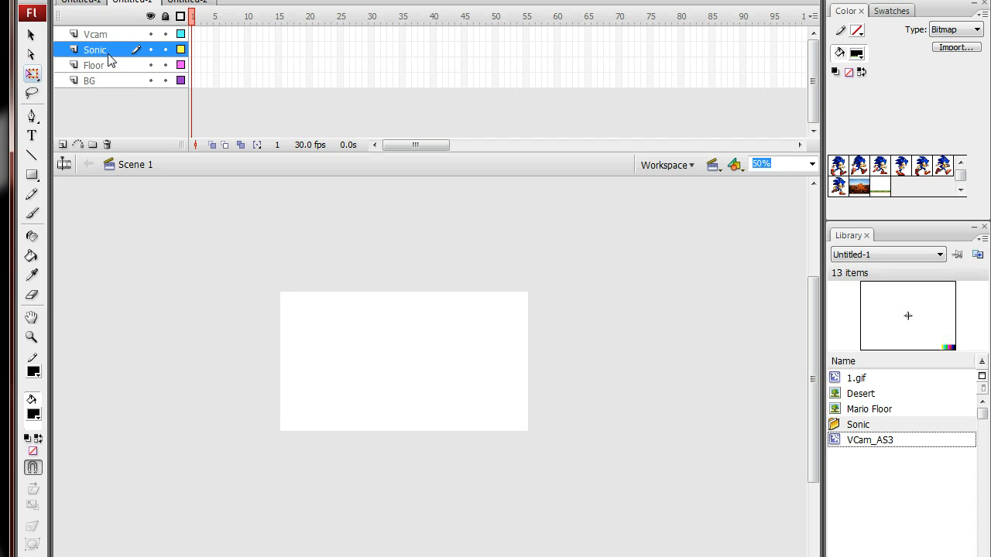
click(103, 35)
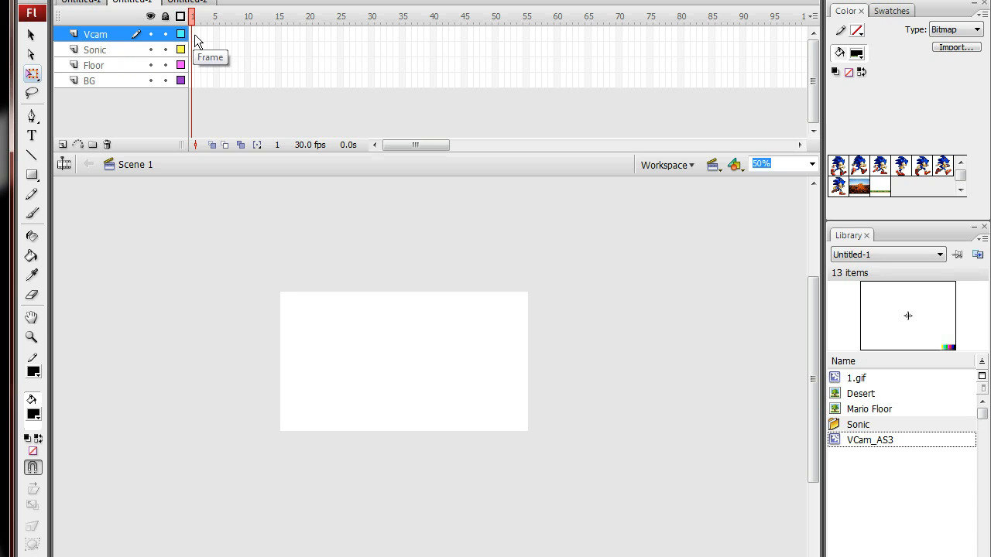
click(192, 83)
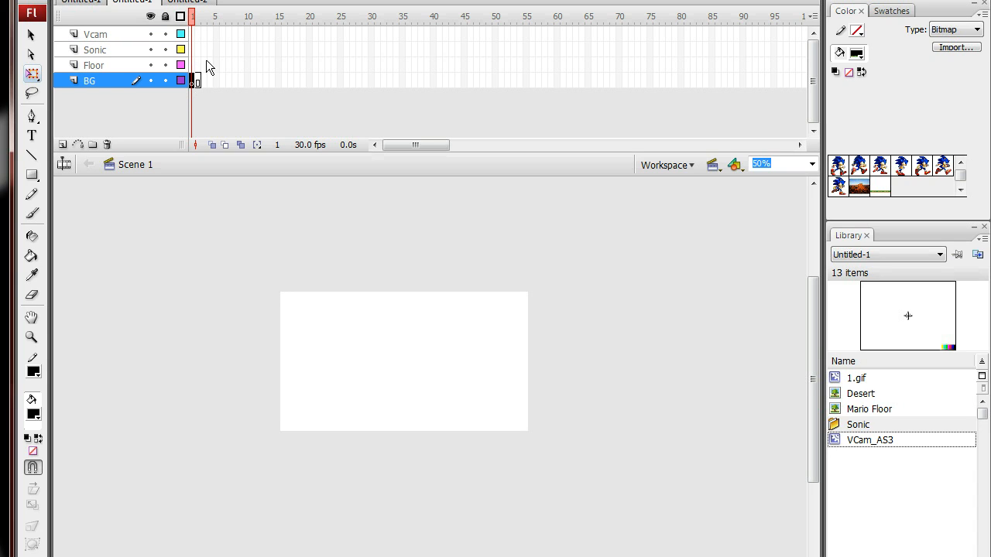
click(205, 61)
key(ctrl+z)
key(ctrl+z)
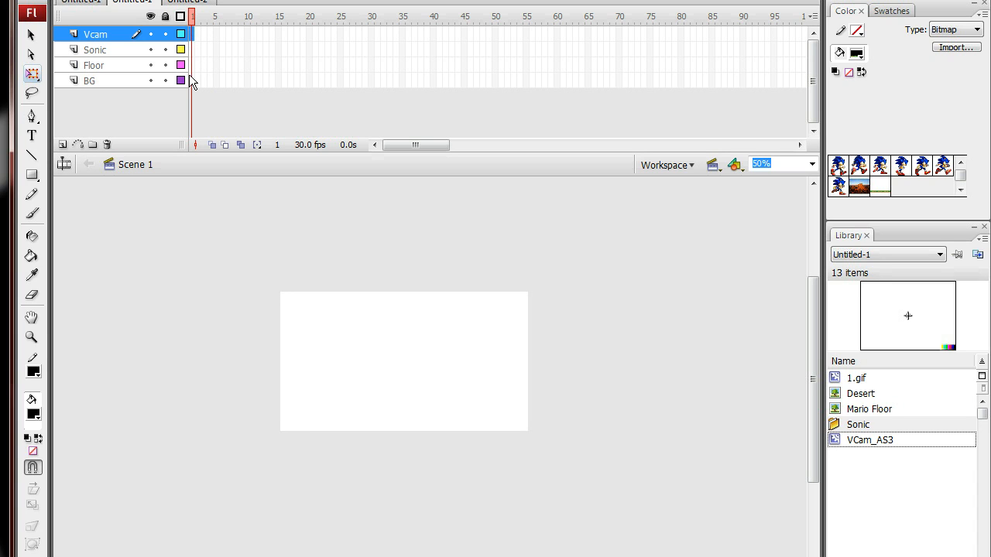
Step: Insert blank keyframes at frame 1 of the Vcam, Sonic, Floor and BG layers
drag(190, 78, 192, 30)
right_click(193, 35)
click(212, 81)
click(215, 81)
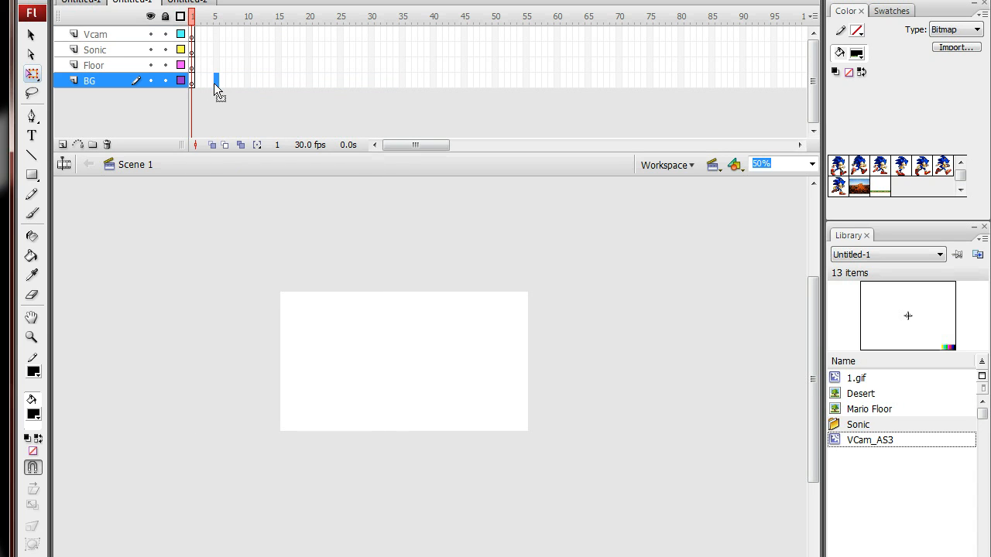
Step: Place the Desert image from the library onto the stage on the BG layer
click(108, 83)
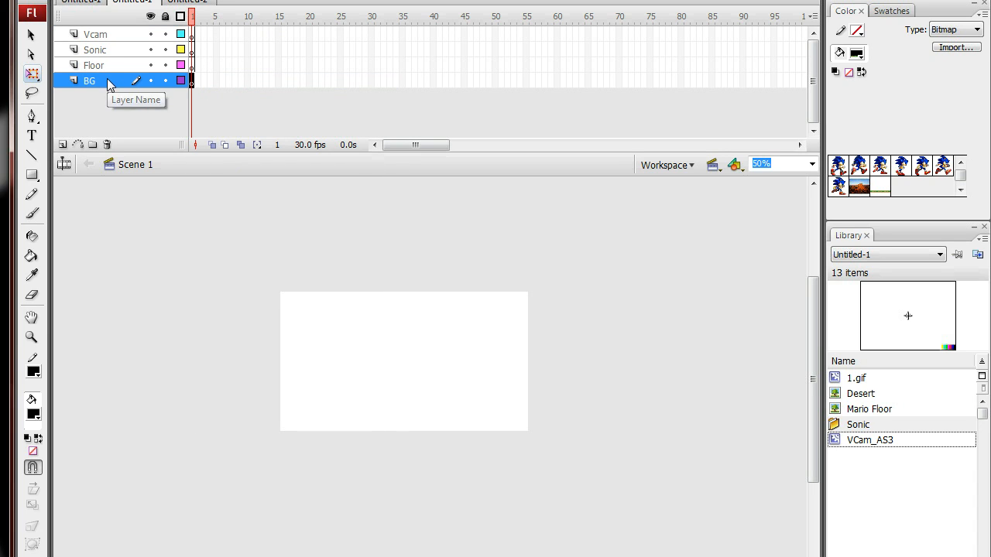
click(870, 409)
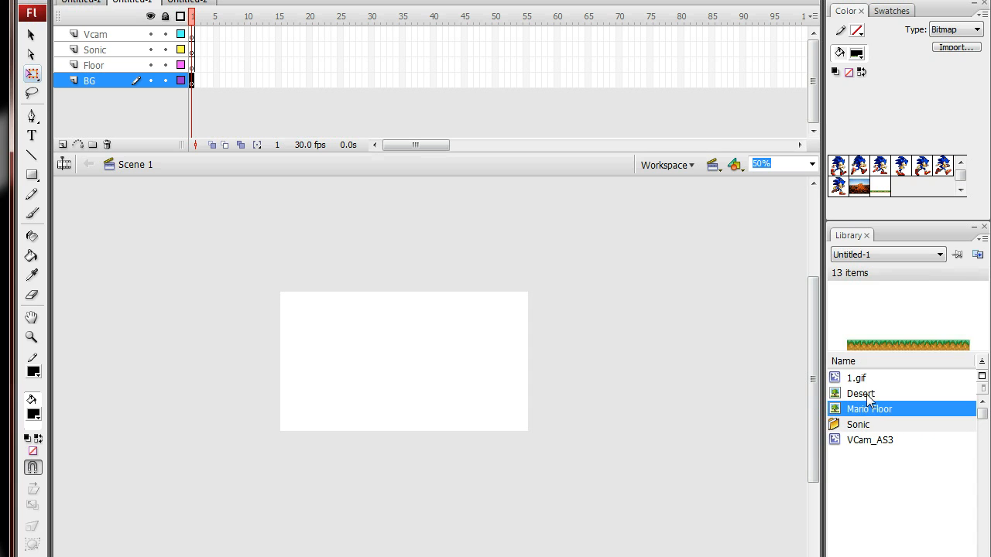
click(868, 397)
drag(880, 392, 394, 392)
Step: Scale down and reposition the Desert image so that it covers the whole stage
drag(592, 229, 510, 300)
drag(484, 352, 499, 331)
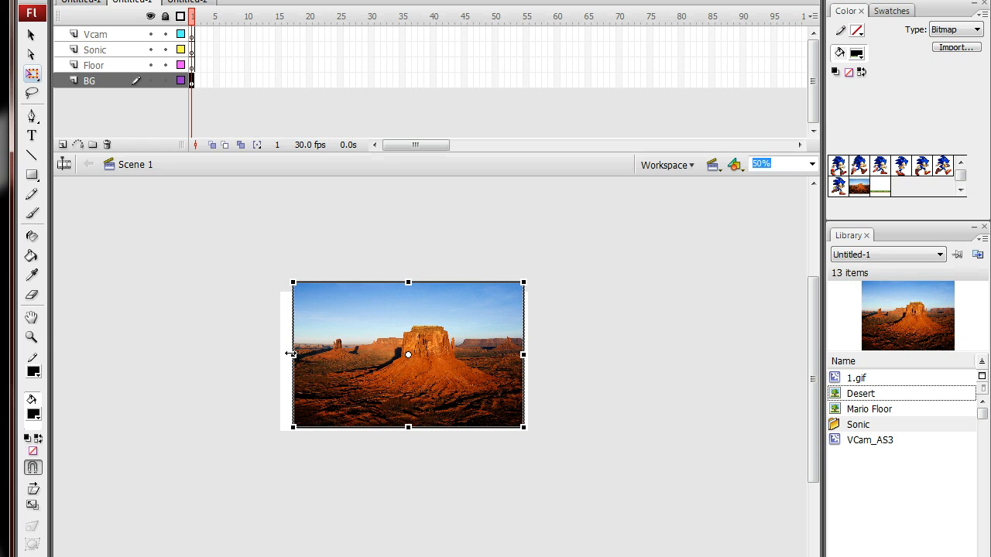
drag(290, 354, 287, 354)
drag(288, 283, 277, 278)
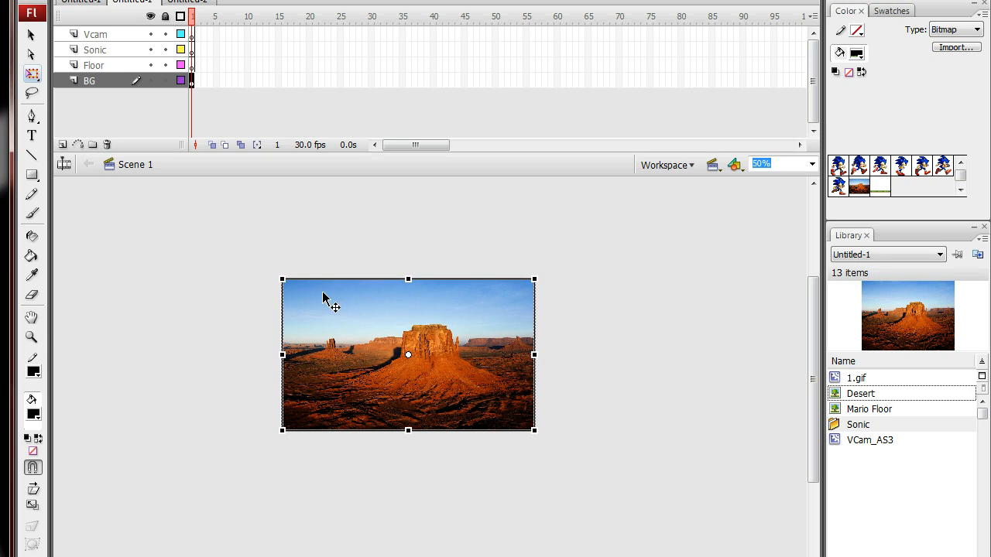
click(663, 301)
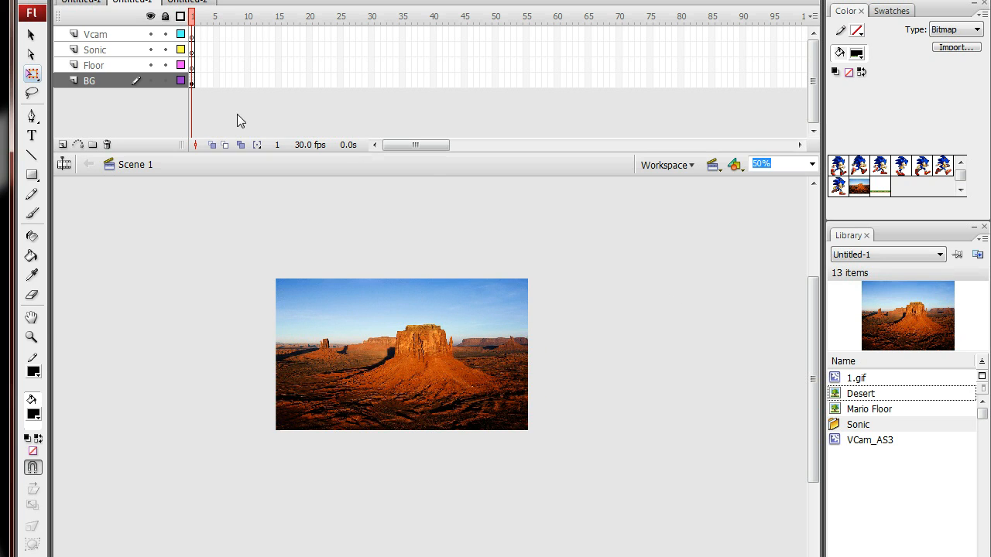
Step: Place the Mario Floor image on the Floor layer and nudge it to line up with the bottom edge of the stage
click(94, 66)
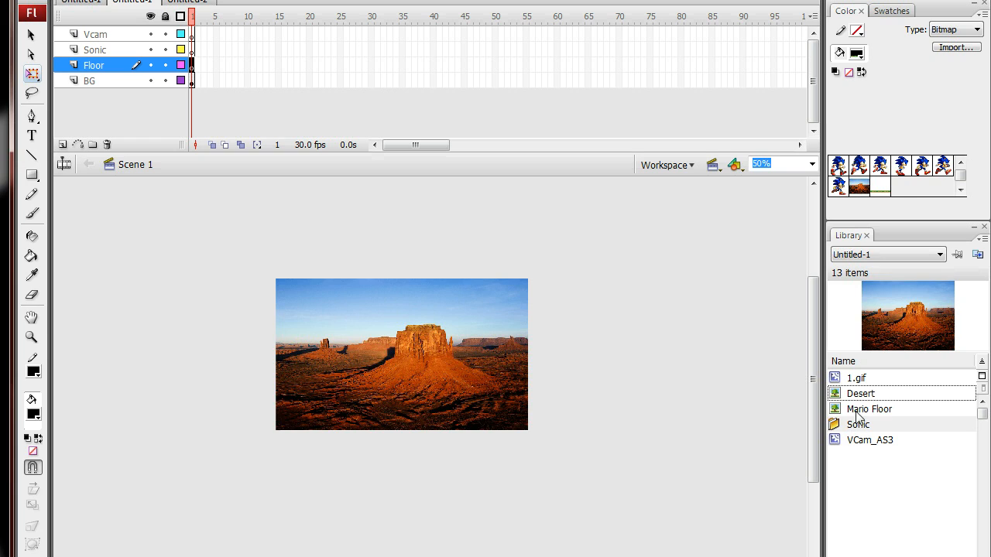
drag(858, 416, 401, 356)
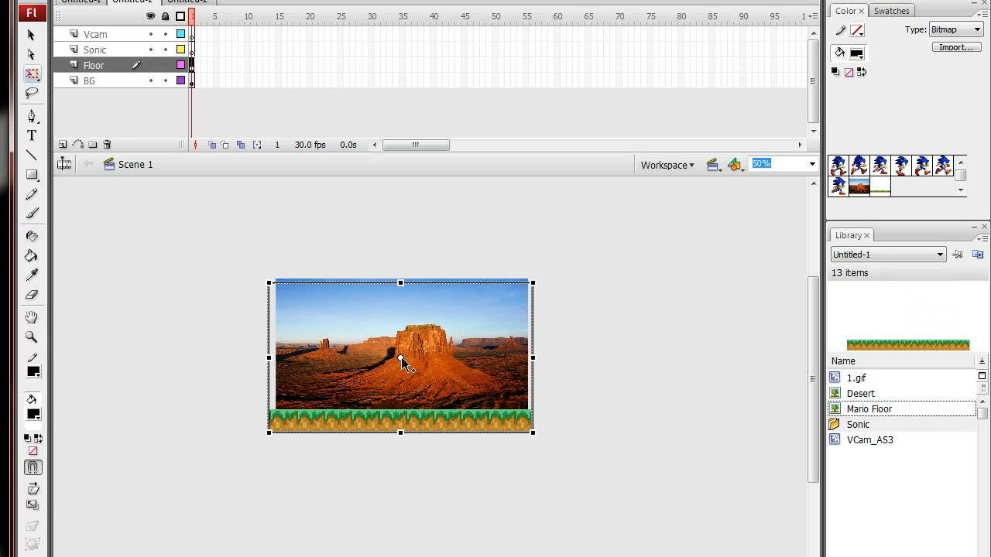
key(Down)
key(Down)
key(Down)
key(Down)
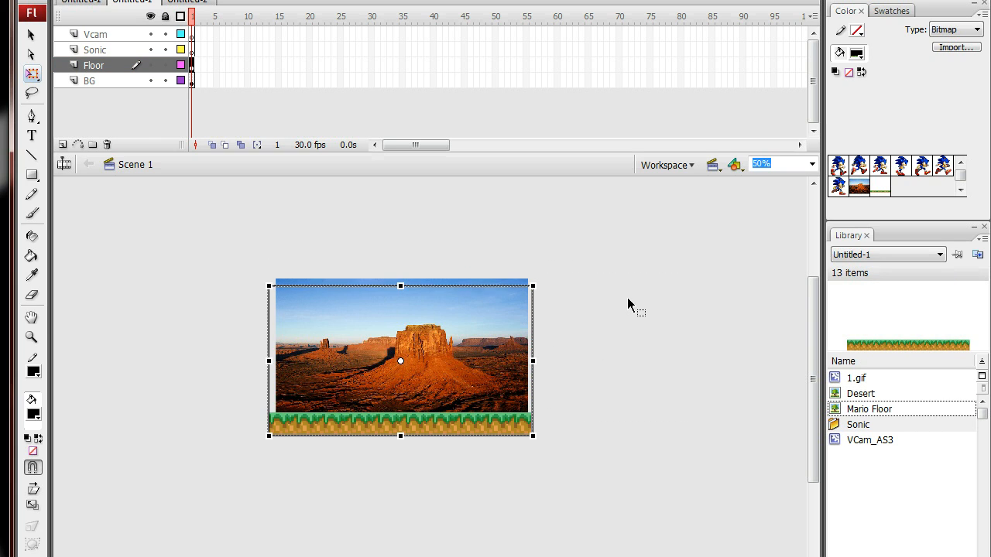
key(Up)
key(Up)
key(Up)
key(Up)
key(Up)
key(Up)
key(Up)
key(Up)
key(Up)
key(Up)
key(Up)
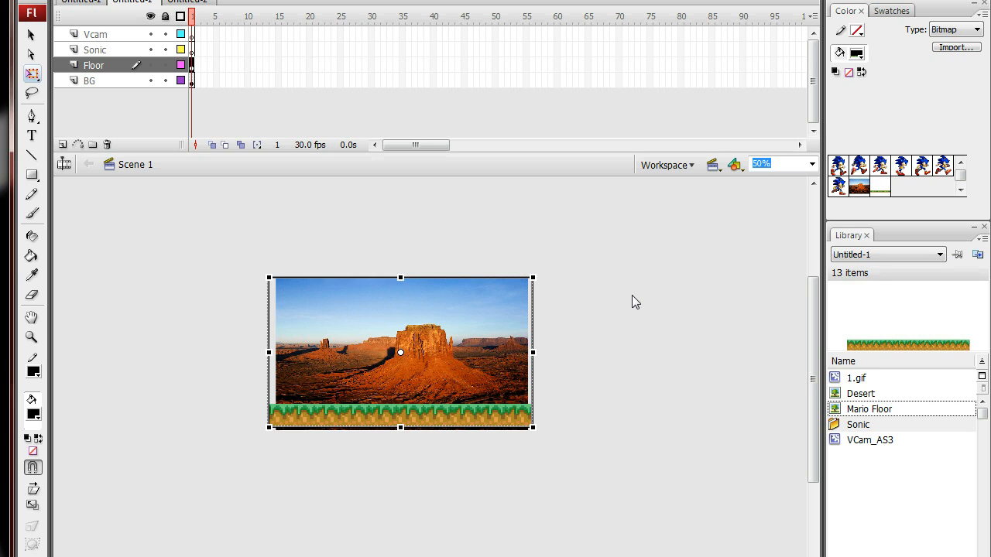
key(Down)
key(Down)
key(Down)
key(Down)
key(Down)
key(Down)
click(632, 295)
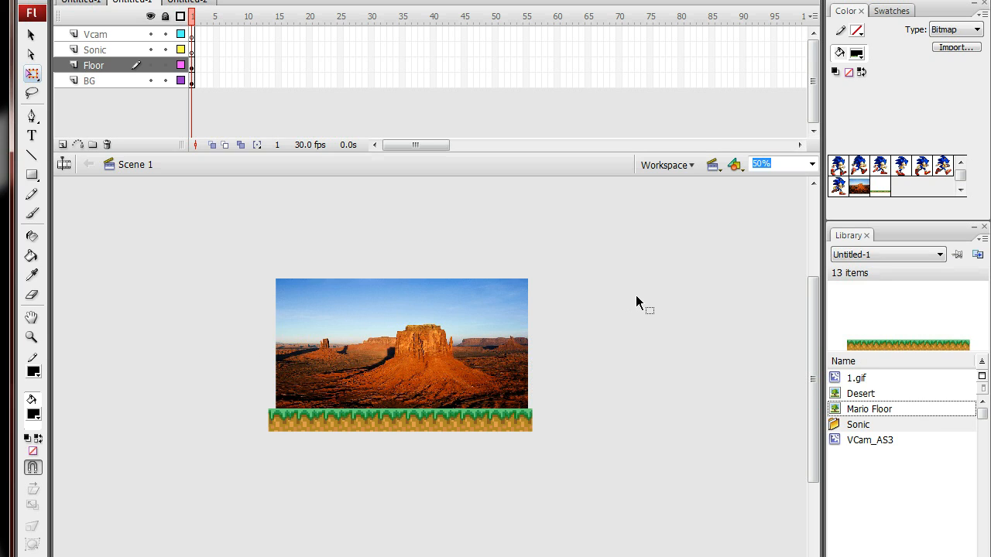
Step: Preview the 1.gif clip and place it just above the floor on the Sonic layer
click(111, 51)
click(856, 378)
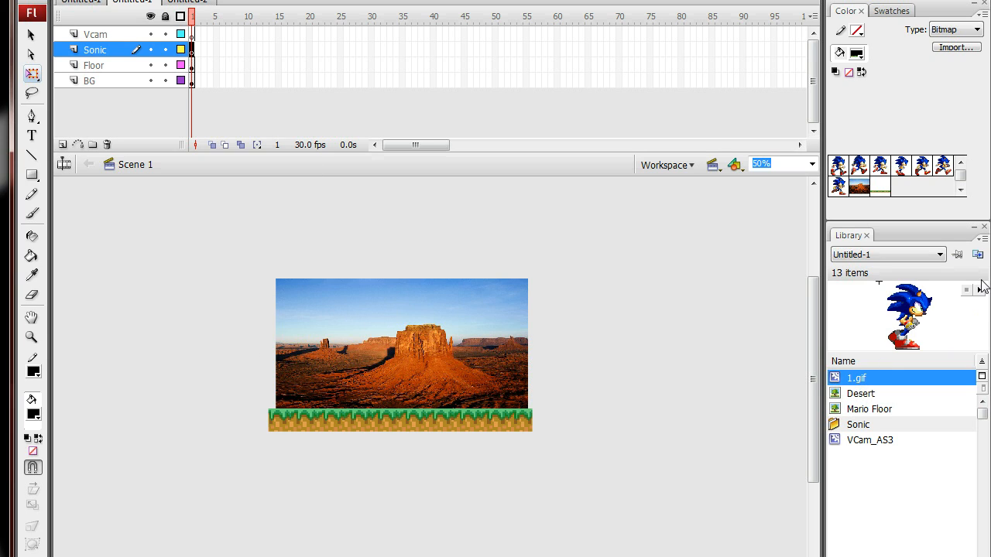
click(980, 292)
drag(884, 376, 395, 396)
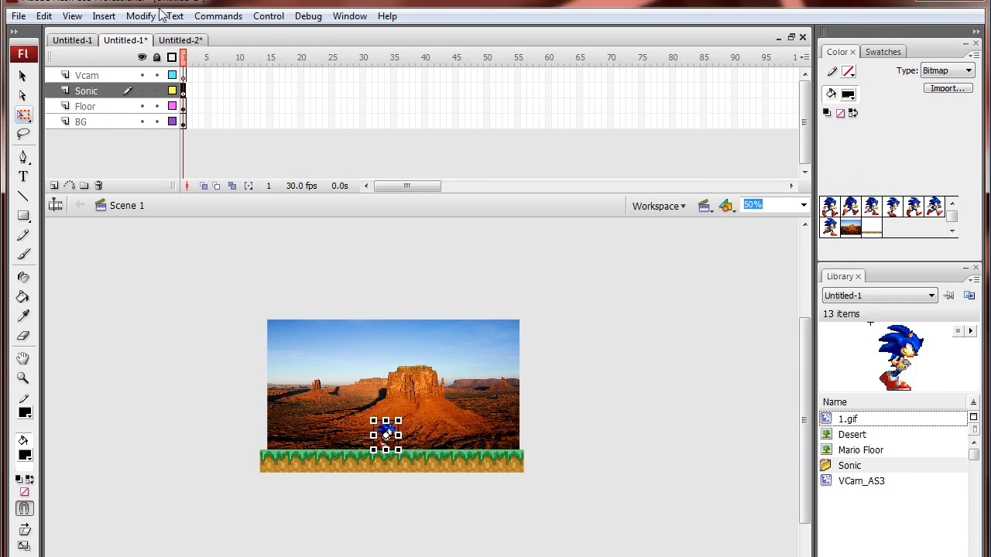
Step: Enlarge the Sonic clip to 200% with Scale and Rotate, keeping the rotation at 0 degrees
click(140, 15)
mouse_move(190, 217)
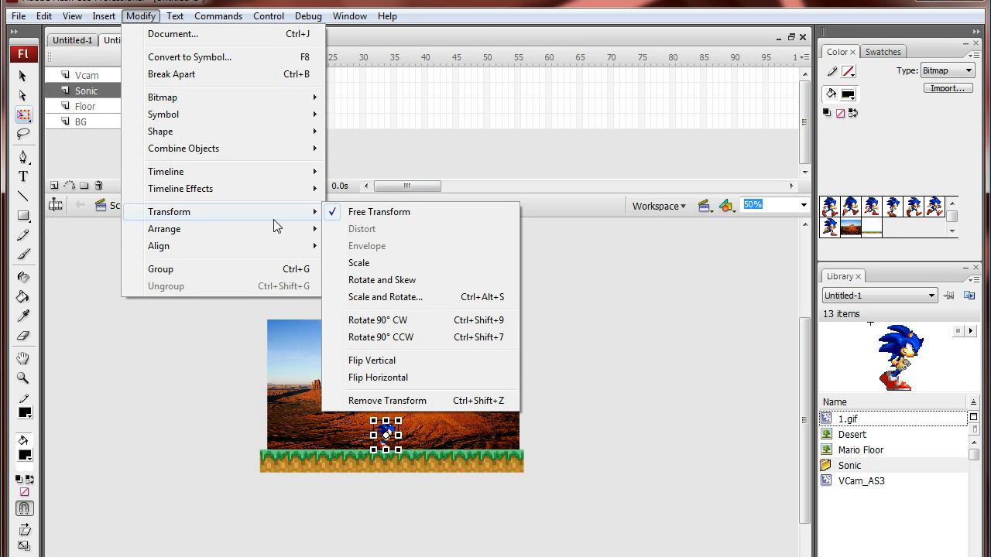
click(390, 296)
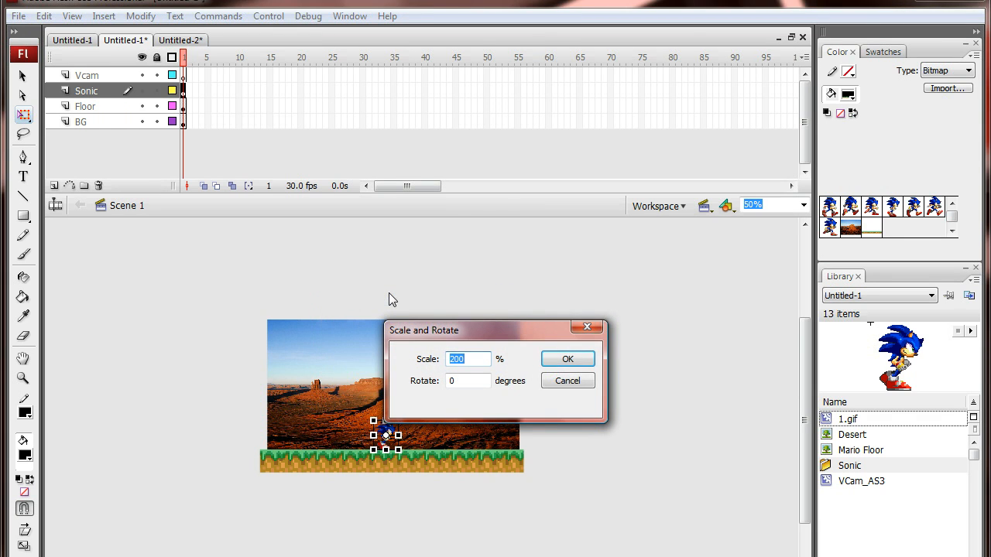
click(558, 363)
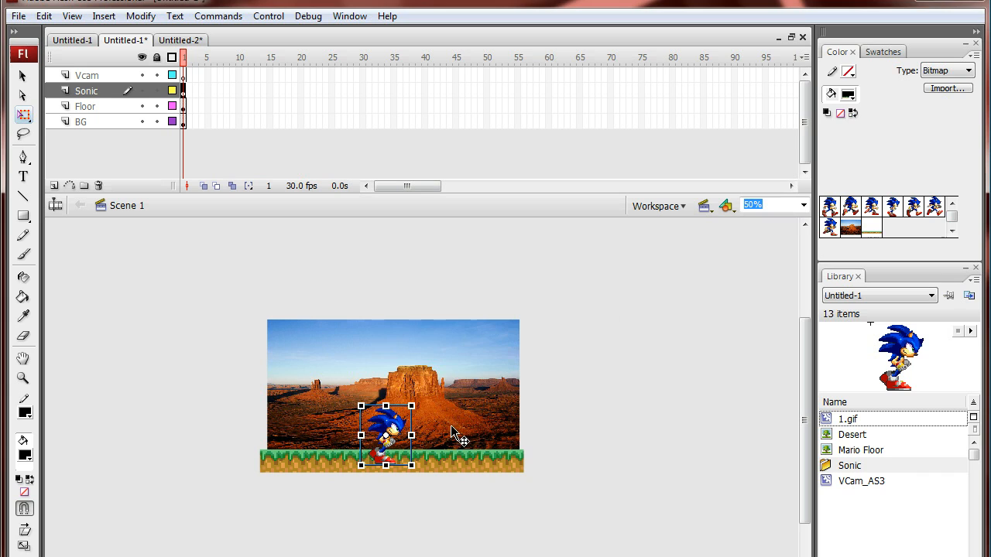
Step: Nudge the enlarged Sonic clip up until its feet rest on the top of the grass floor
key(Up)
key(Up)
key(Up)
key(Up)
key(Up)
key(Up)
key(Up)
key(Up)
key(Up)
key(Up)
key(Up)
key(Up)
key(Up)
key(Up)
key(Up)
key(Up)
key(Up)
key(Up)
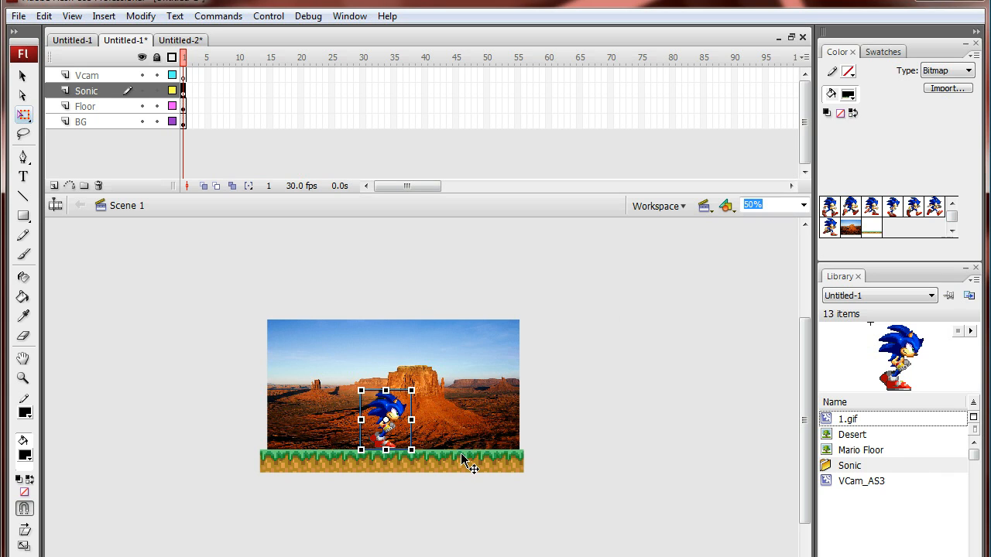
click(679, 422)
click(399, 413)
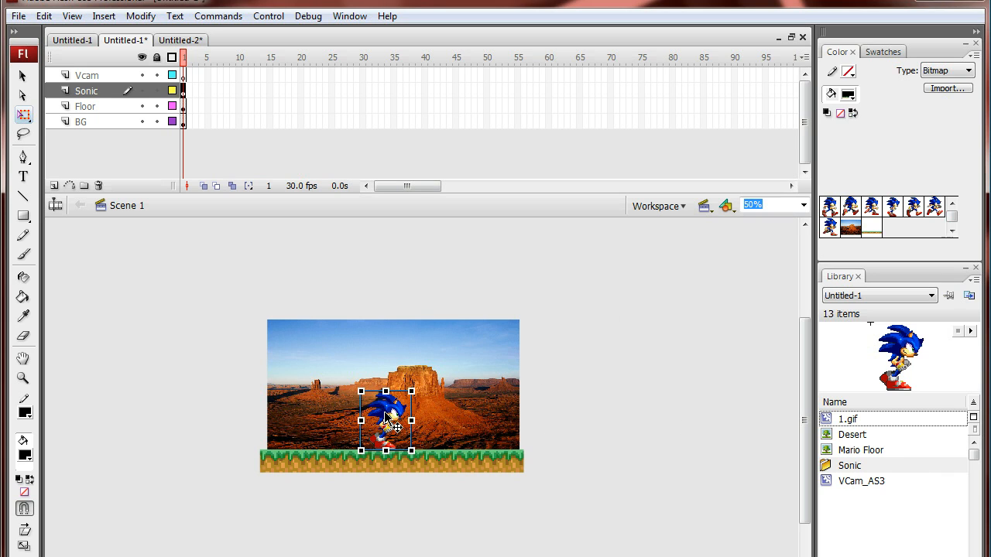
click(637, 414)
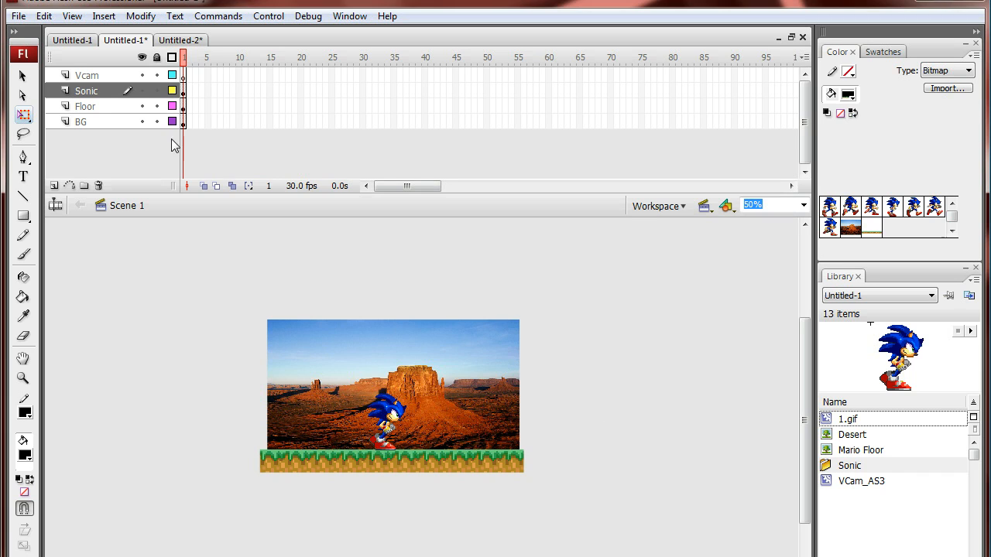
Step: Place VCam_AS3 on the Vcam layer over Sonic and shrink it to fit within the background
click(106, 90)
click(88, 75)
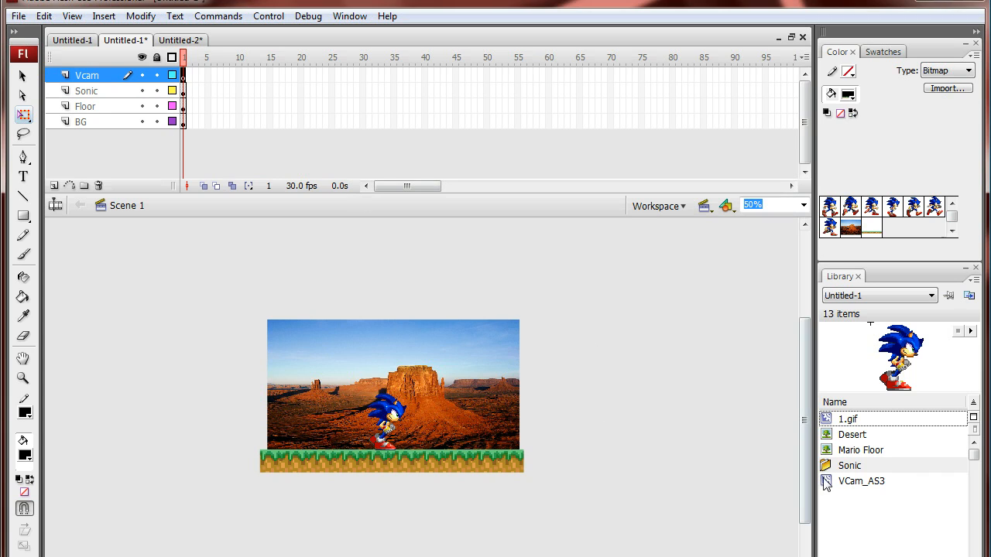
drag(826, 483, 363, 406)
drag(465, 325, 464, 346)
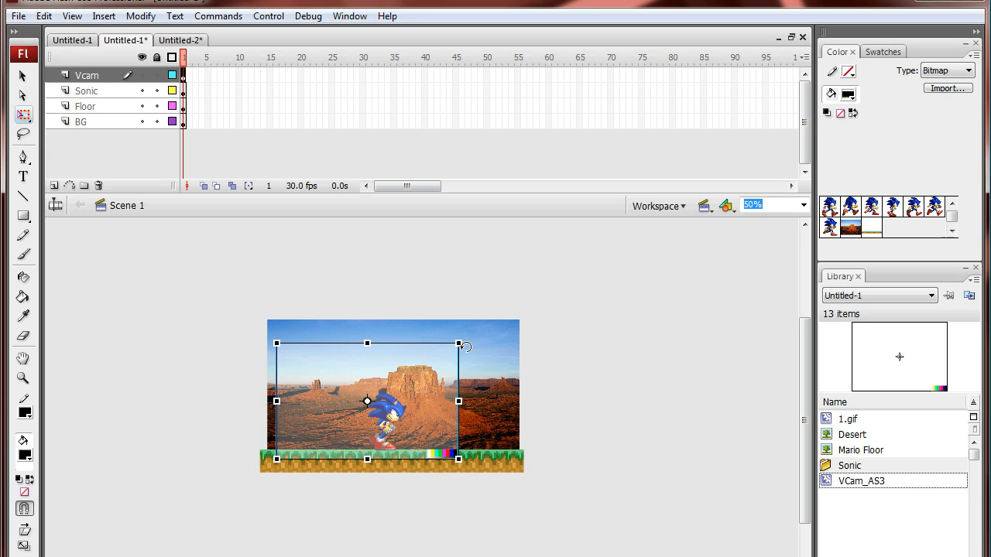
Step: Nudge the camera frame right and down to centre it on Sonic and include the floor, and test the movie
key(shift+Right)
key(Right)
key(Right)
key(Right)
key(Down)
key(Down)
key(Down)
key(Down)
key(Down)
key(Down)
key(Right)
key(Right)
key(Right)
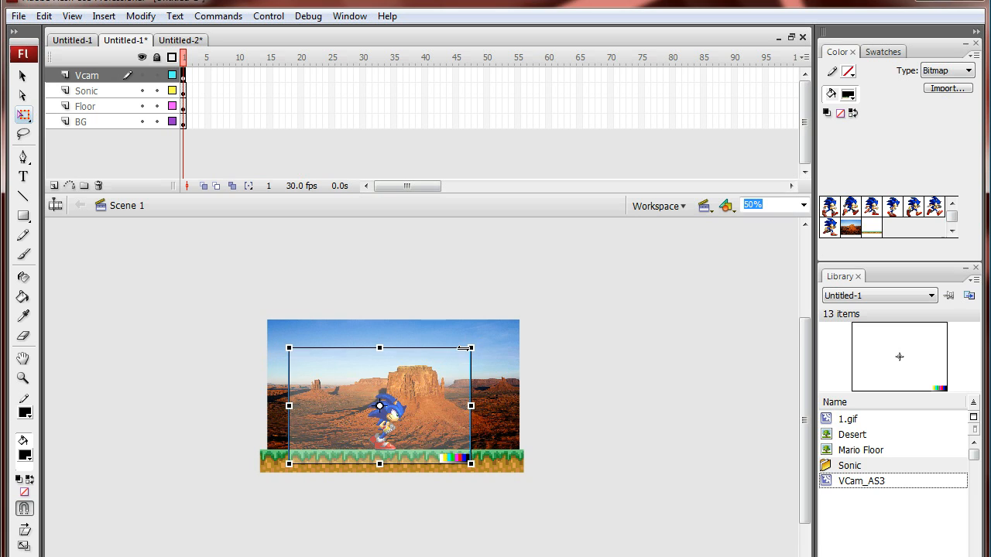
key(Right)
key(Right)
key(Right)
key(Right)
key(Right)
key(Down)
key(Down)
key(Down)
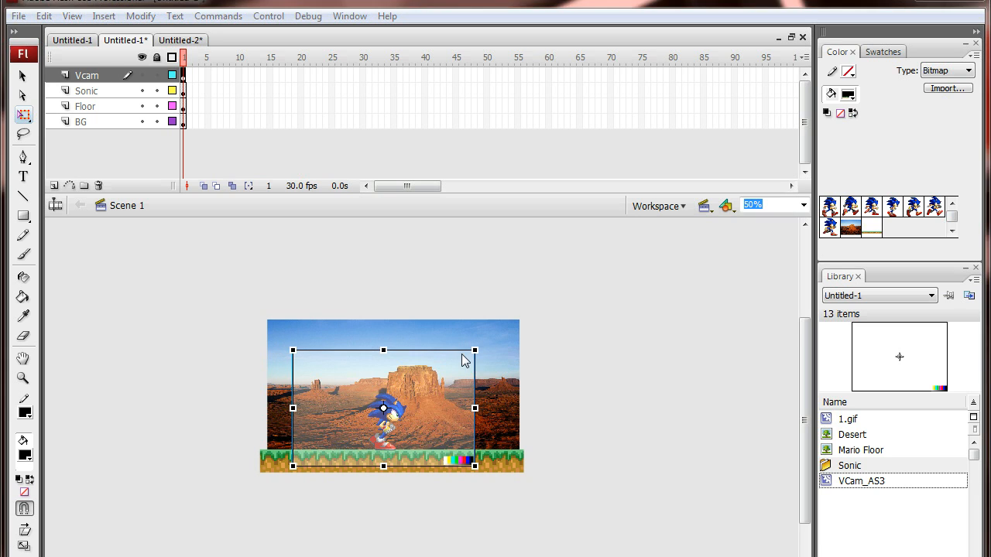
key(ctrl+Return)
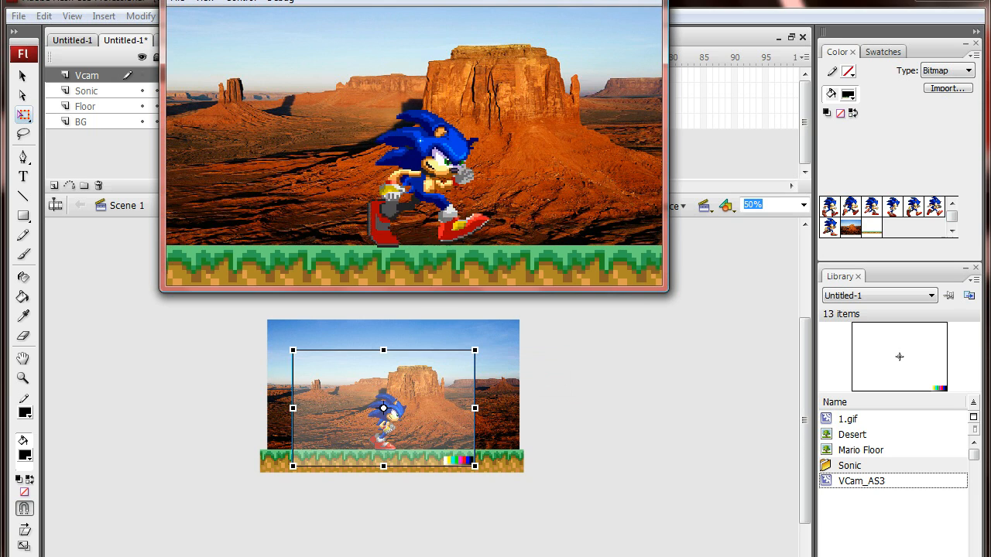
key(ctrl+w)
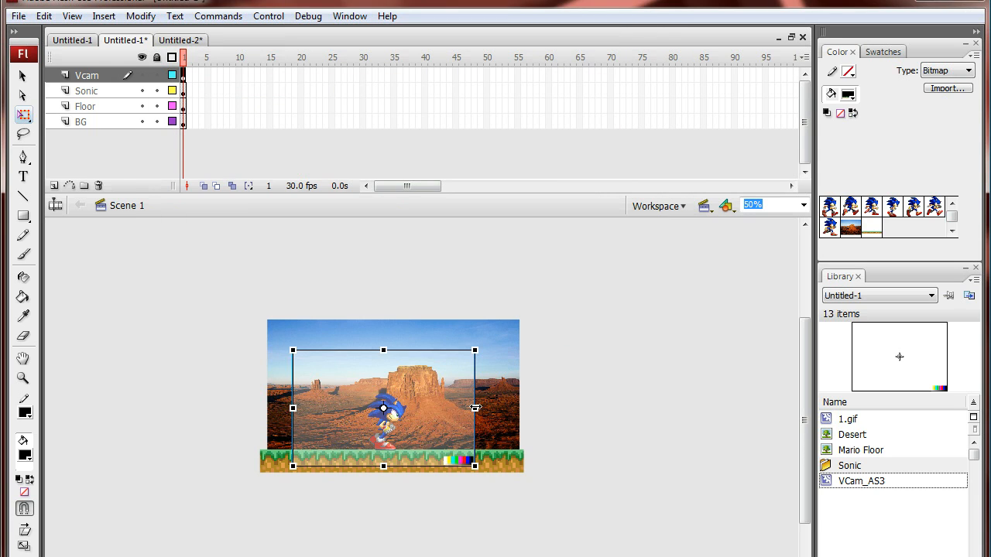
Step: Widen the camera frame slightly on both sides and test the movie again
drag(475, 408, 480, 408)
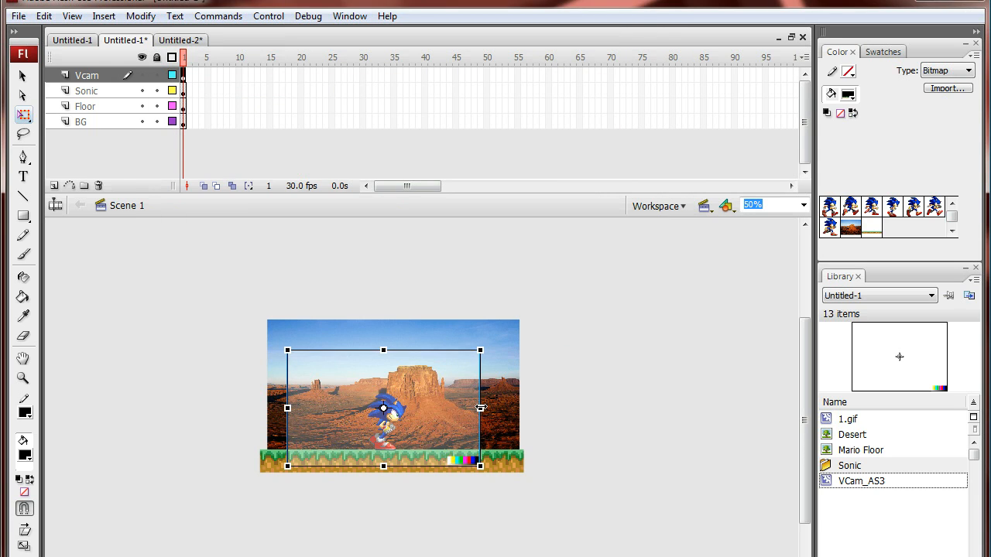
key(ctrl+Return)
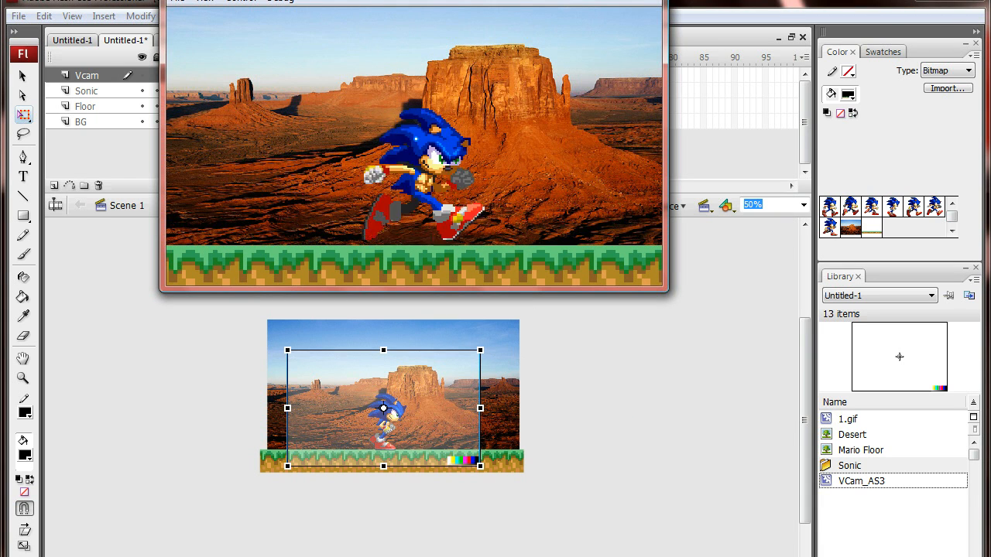
click(647, 1)
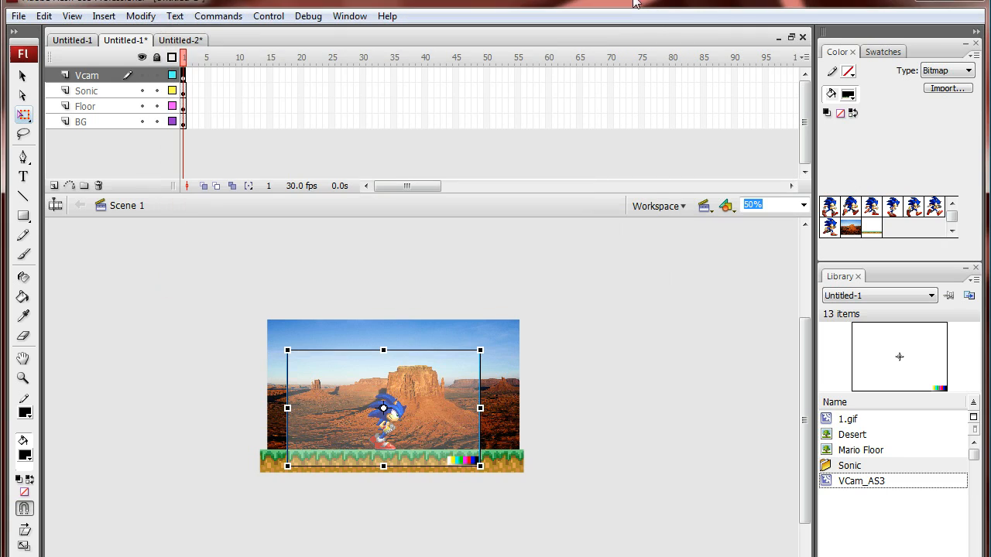
Step: Extend the Vcam, Sonic, Floor and BG layers to frame 60
click(606, 320)
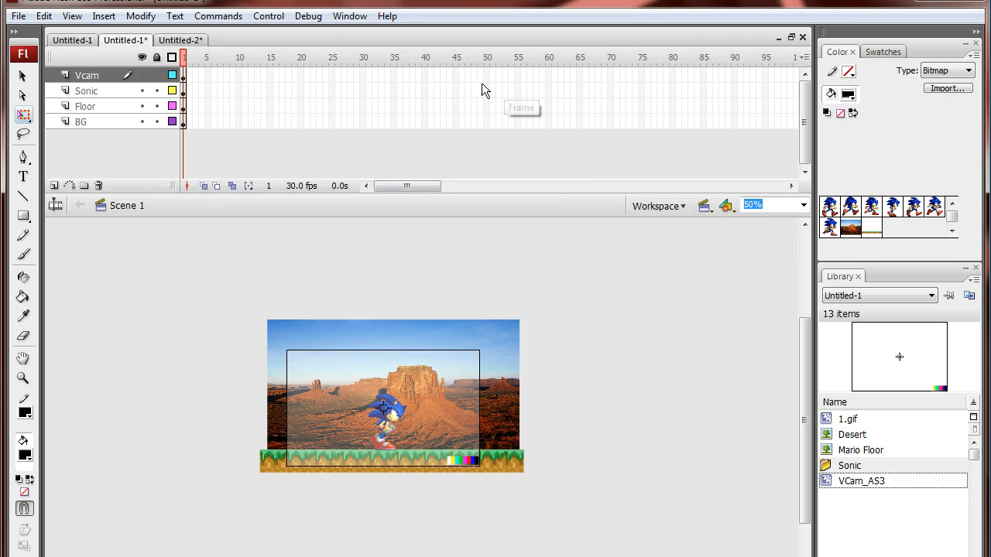
click(547, 75)
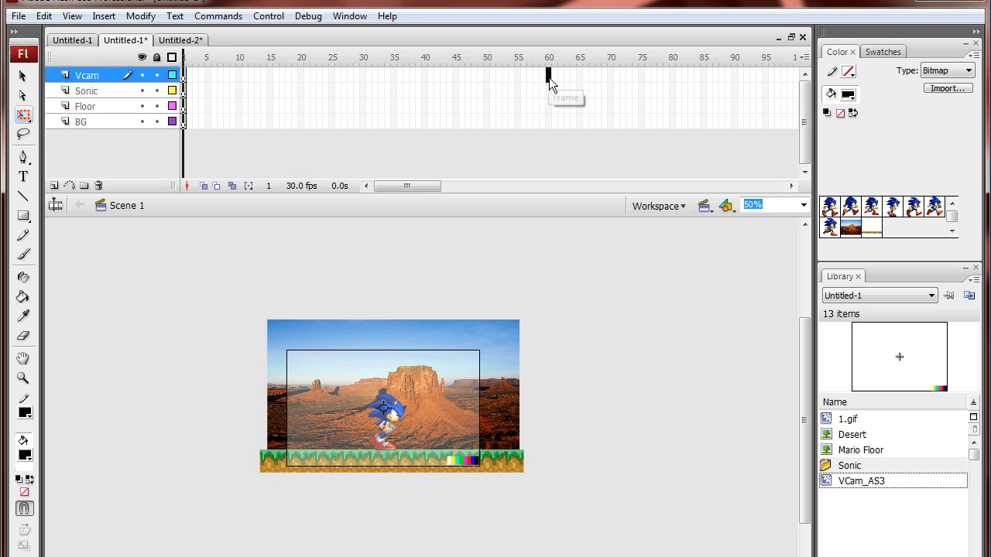
drag(548, 75, 548, 124)
right_click(548, 123)
click(581, 174)
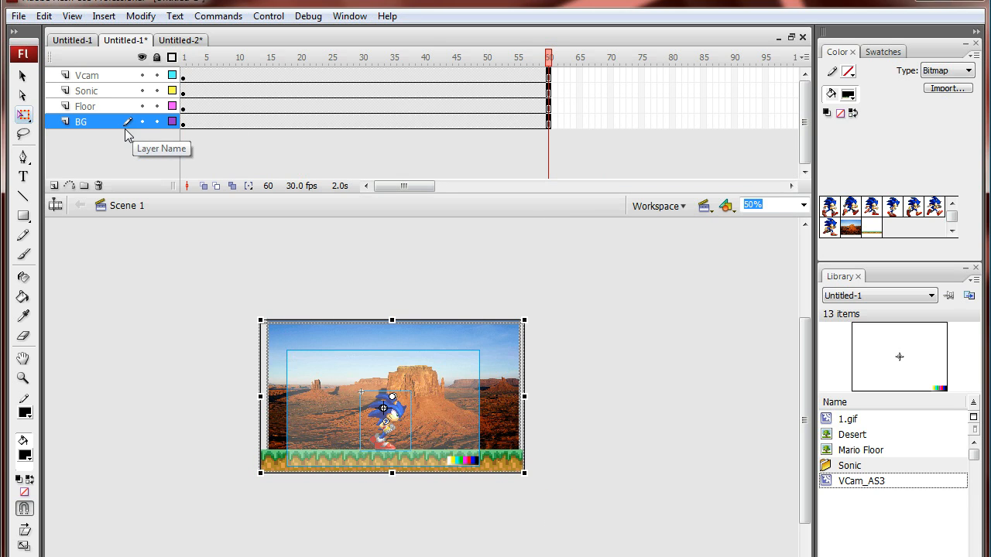
Step: Convert the grass floor image on the Floor layer into a graphic symbol named Floor
click(83, 124)
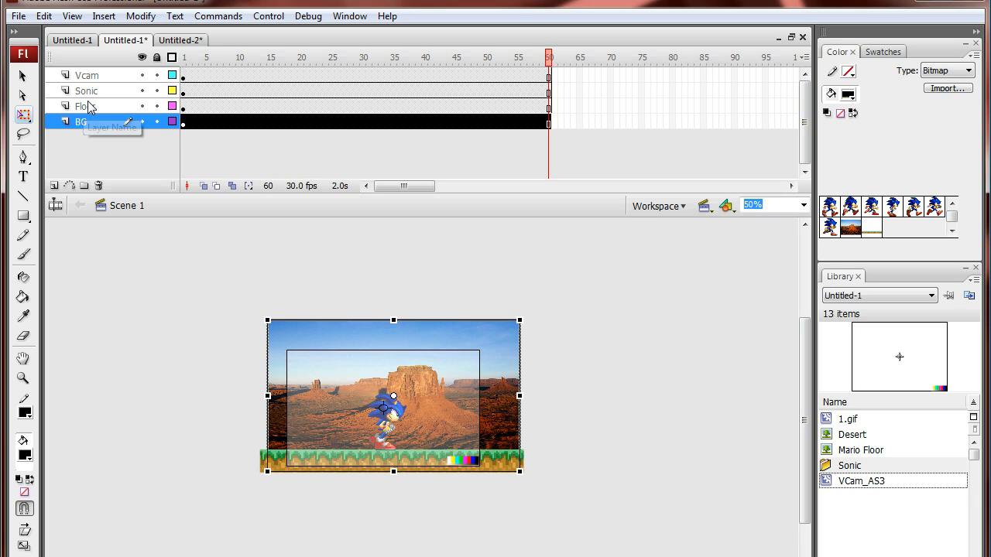
click(87, 106)
click(571, 412)
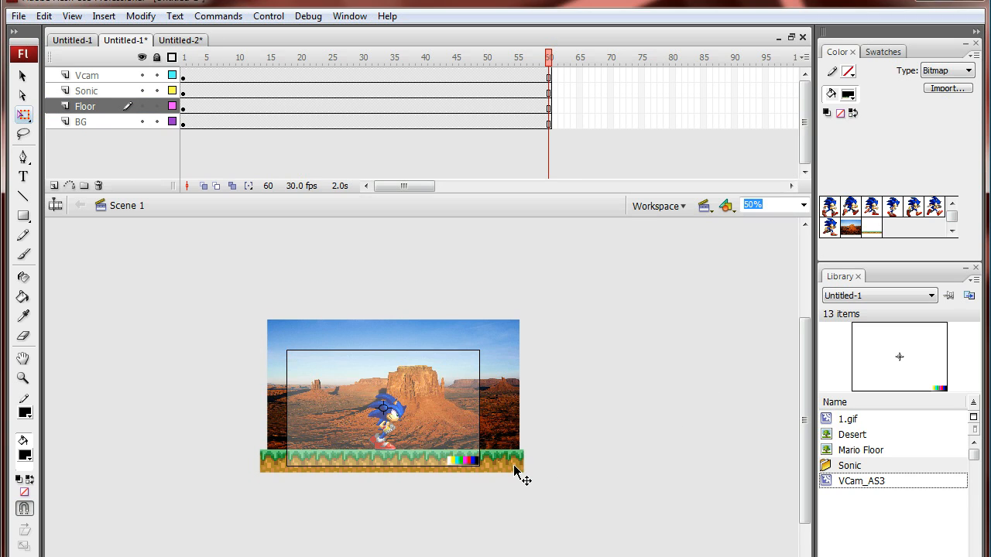
click(515, 468)
right_click(516, 467)
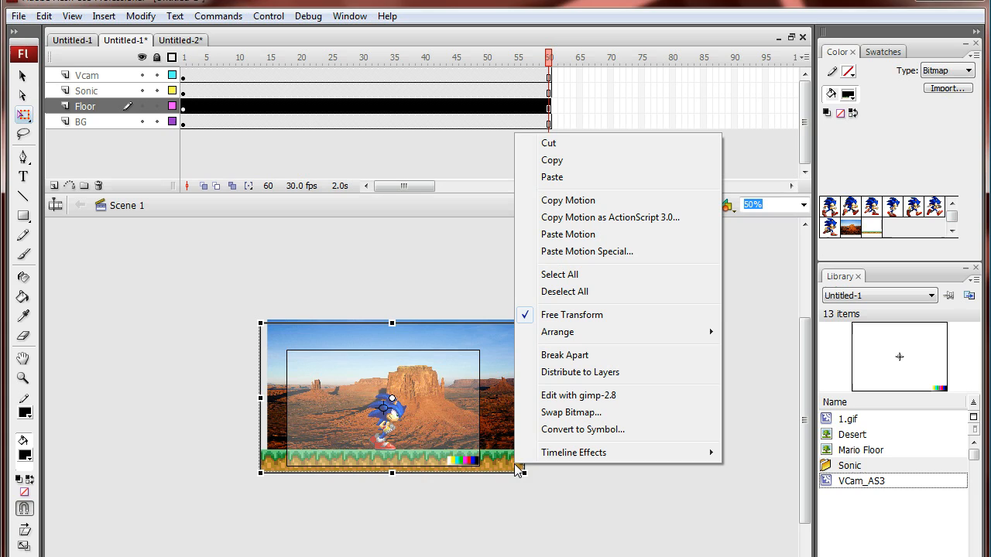
click(565, 436)
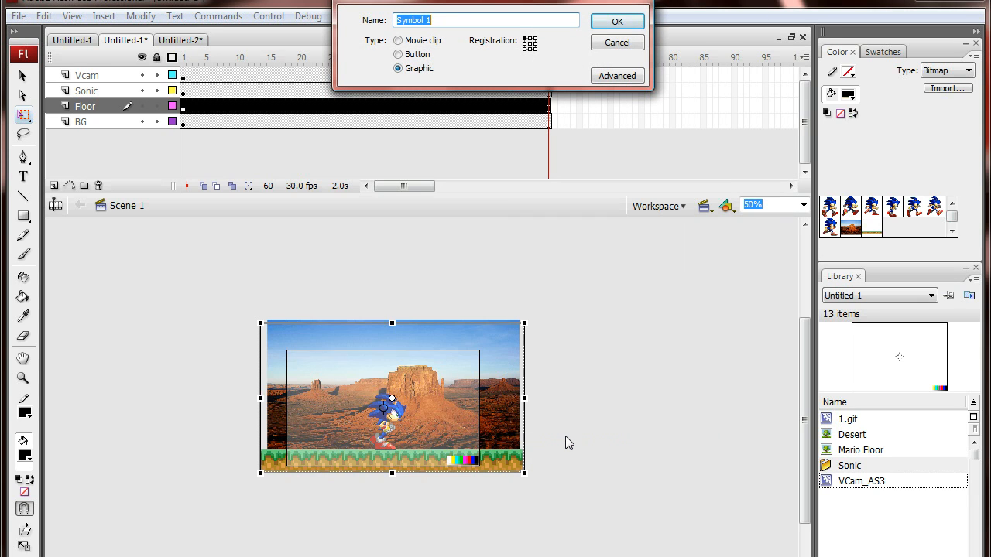
text(Floor)
click(615, 20)
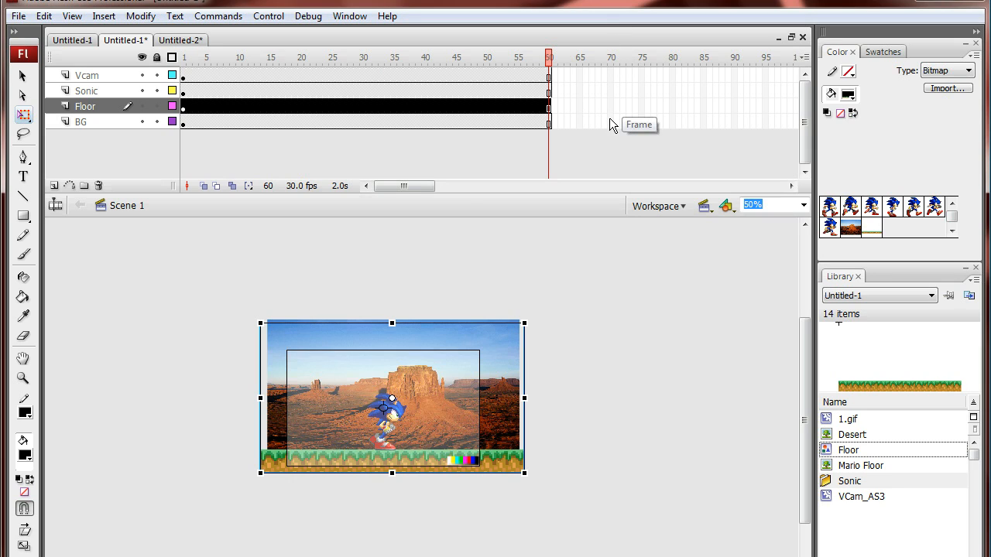
Step: Open the Floor symbol for editing, duplicate the floor image and place the copy just beyond the original's right end
double_click(515, 468)
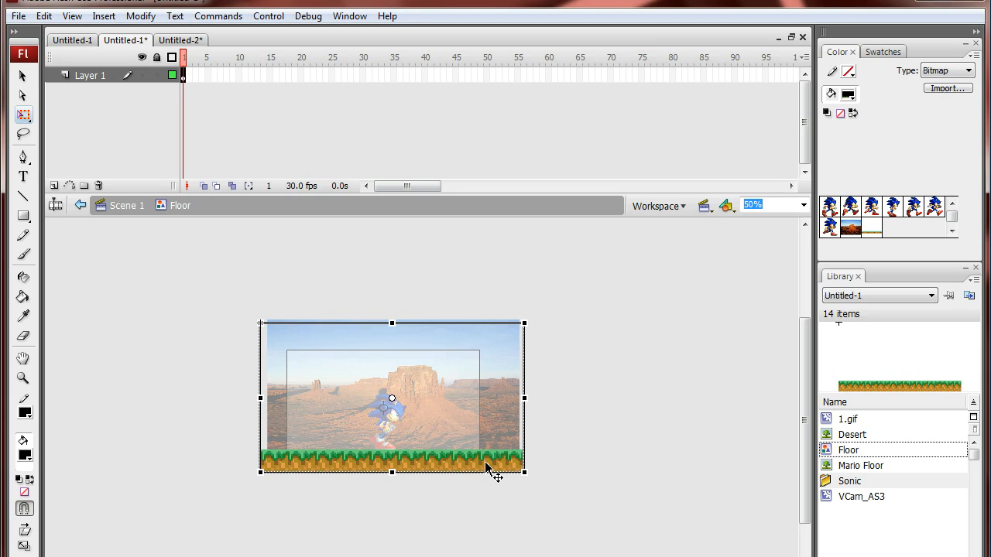
key(ctrl+d)
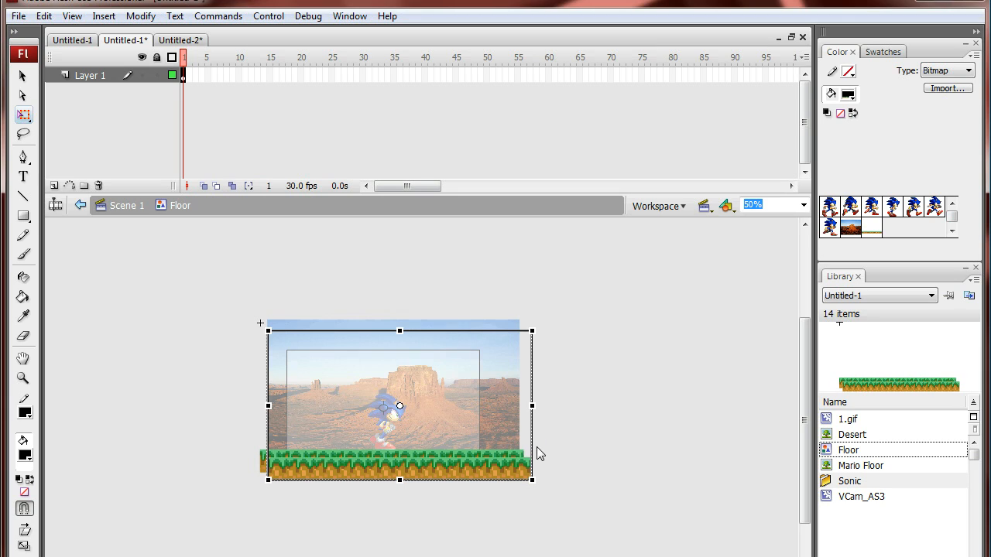
drag(442, 474, 698, 458)
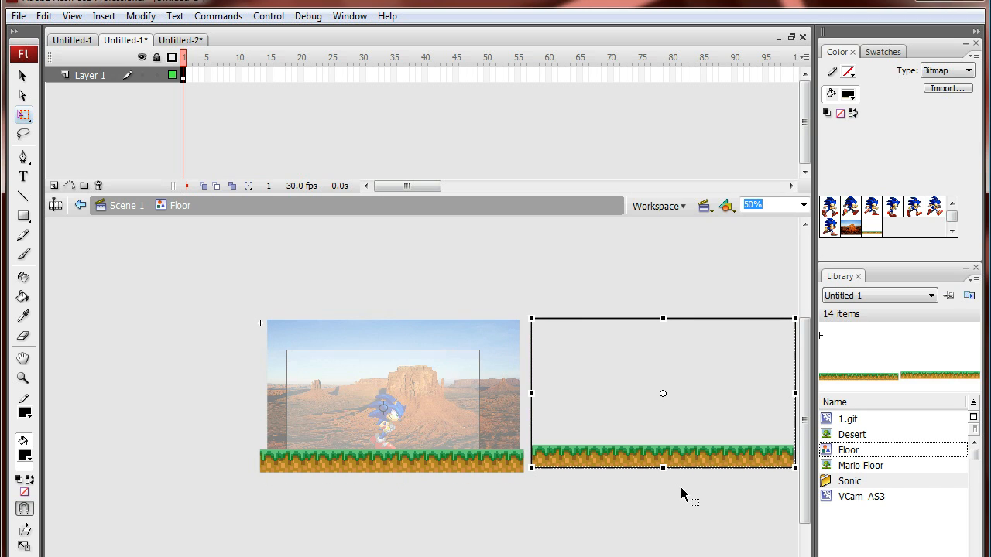
Step: Nudge the duplicated floor piece left and down until it joins the original seamlessly at the same height
key(Left)
key(Left)
key(Left)
key(Left)
key(Left)
key(Left)
key(Left)
key(Left)
key(Down)
key(Down)
key(Left)
key(Down)
click(661, 505)
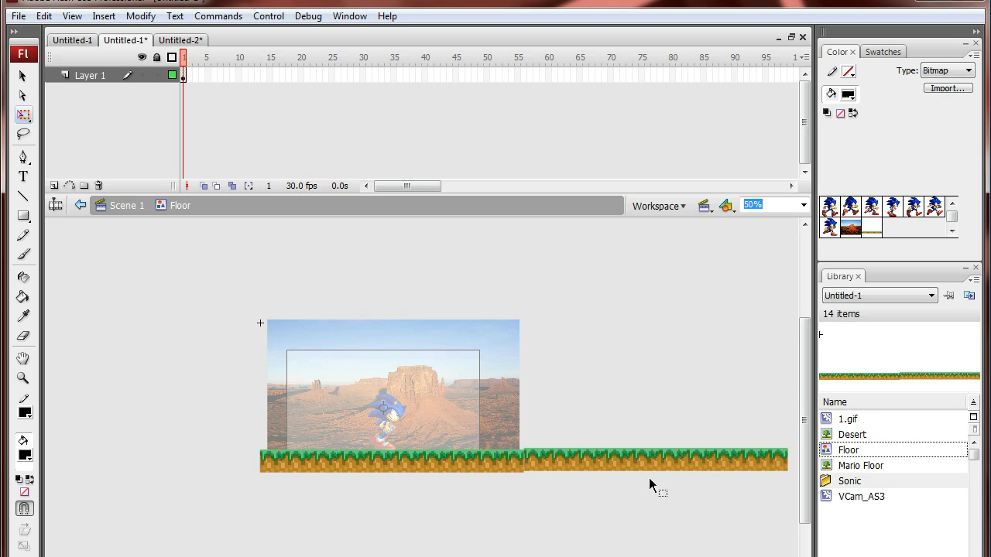
click(588, 462)
key(Down)
click(586, 548)
click(570, 465)
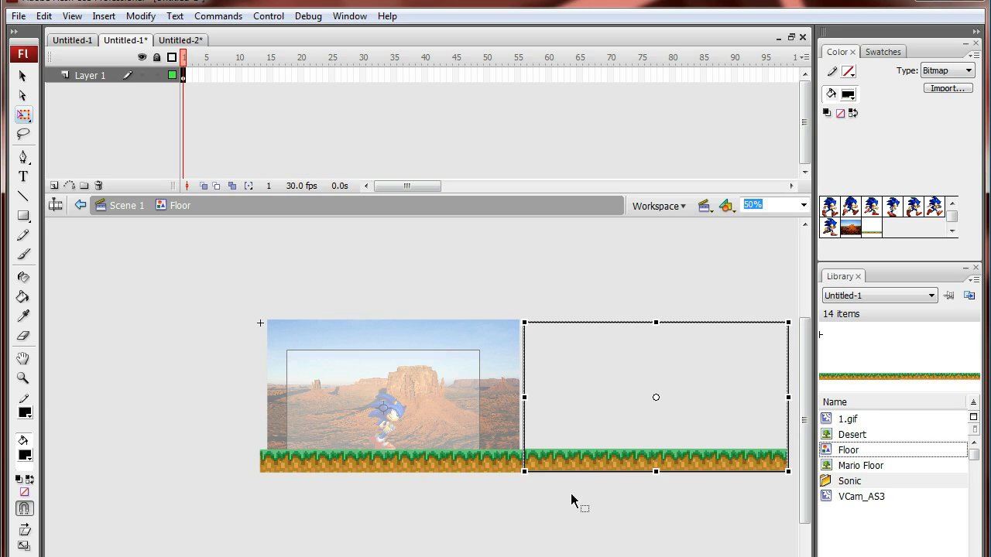
key(Down)
click(571, 500)
click(574, 468)
key(Left)
click(586, 535)
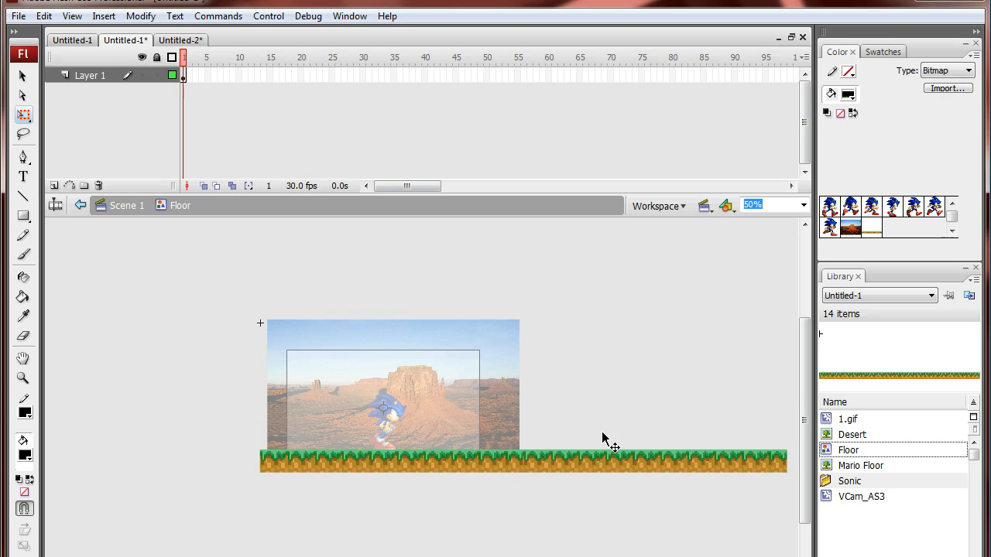
Step: Select both floor pieces and convert them into one graphic symbol, keeping the default name Symbol 1
click(630, 462)
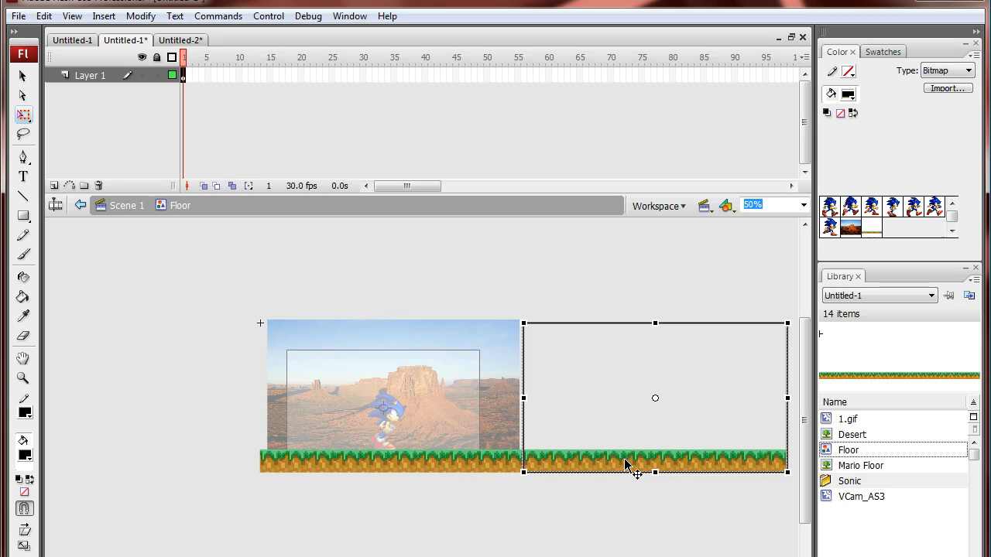
shift+click(447, 465)
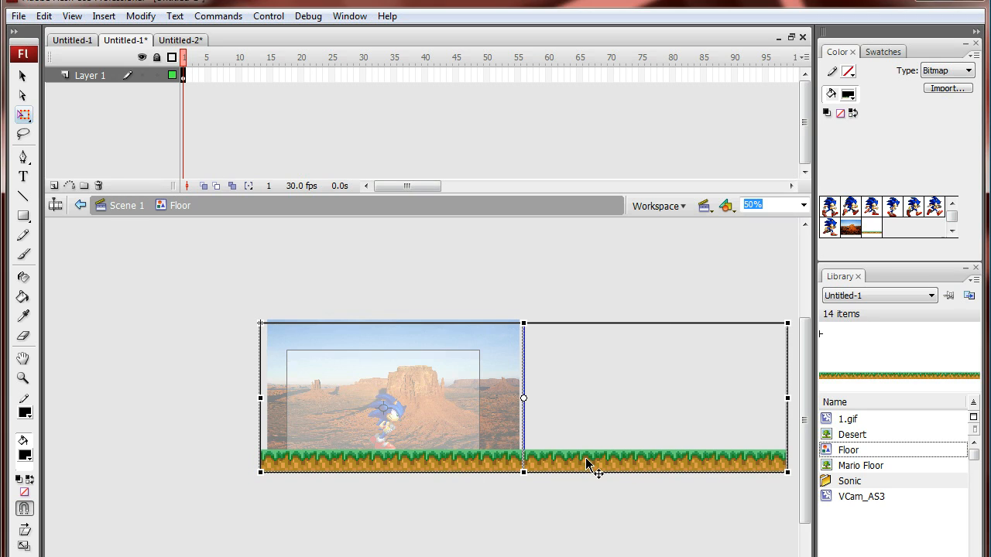
click(639, 491)
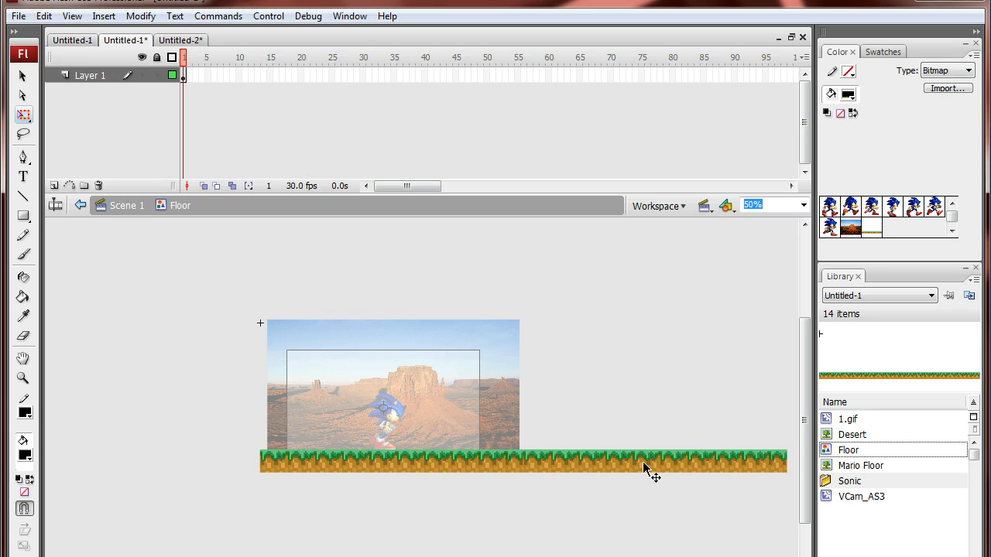
click(636, 464)
shift+click(467, 466)
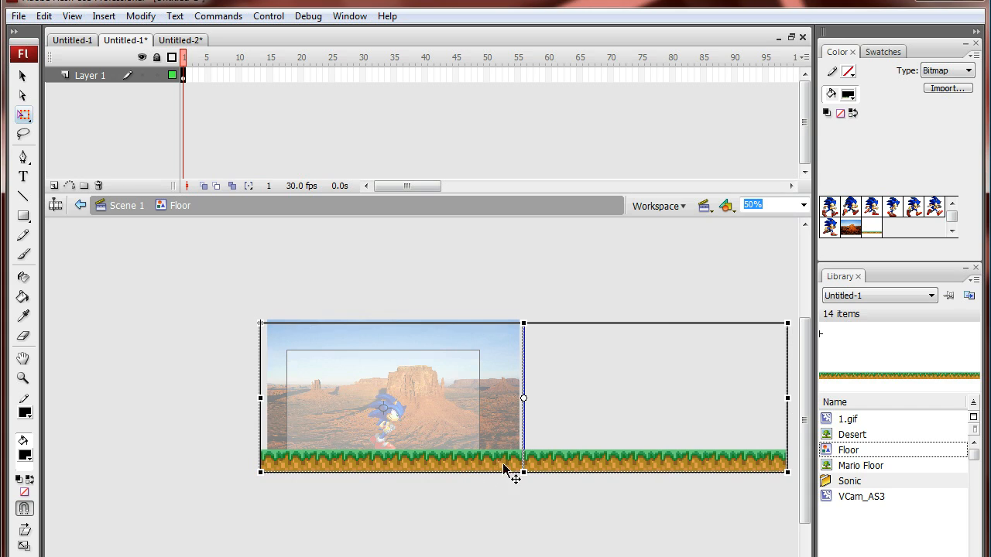
right_click(617, 468)
click(678, 432)
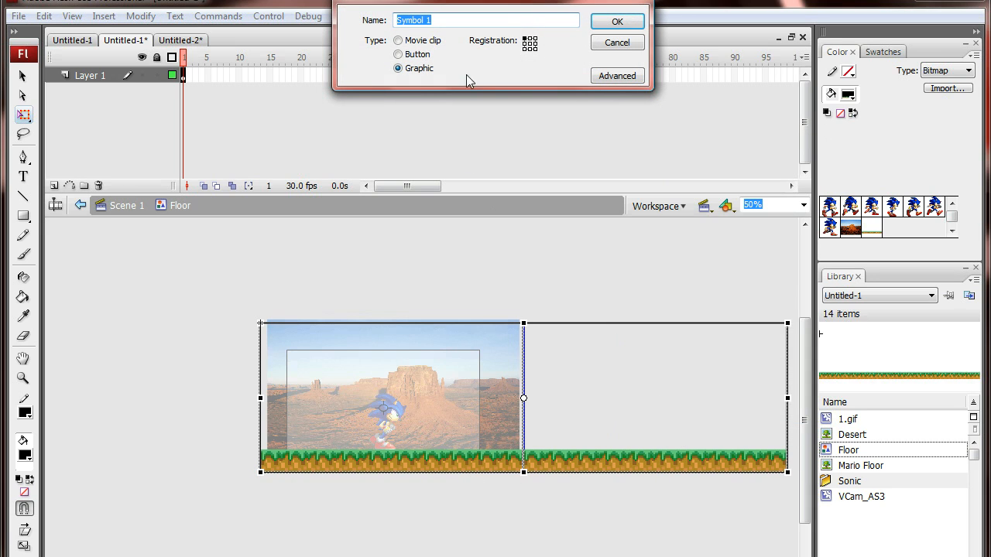
click(613, 23)
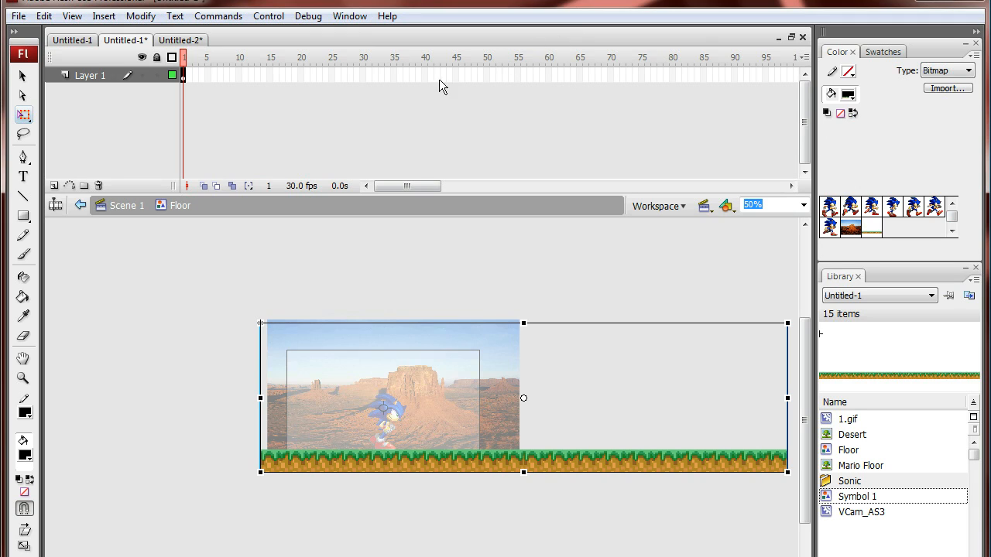
Step: Extend Layer 1 of the Floor symbol to frame 20 and convert frame 20 to a keyframe
click(330, 73)
right_click(331, 74)
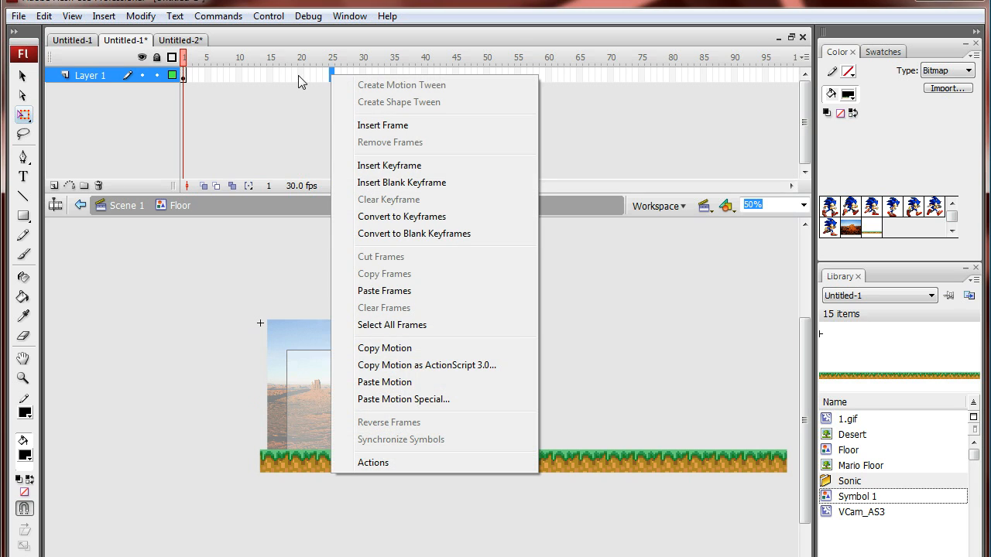
click(302, 74)
right_click(301, 74)
click(338, 127)
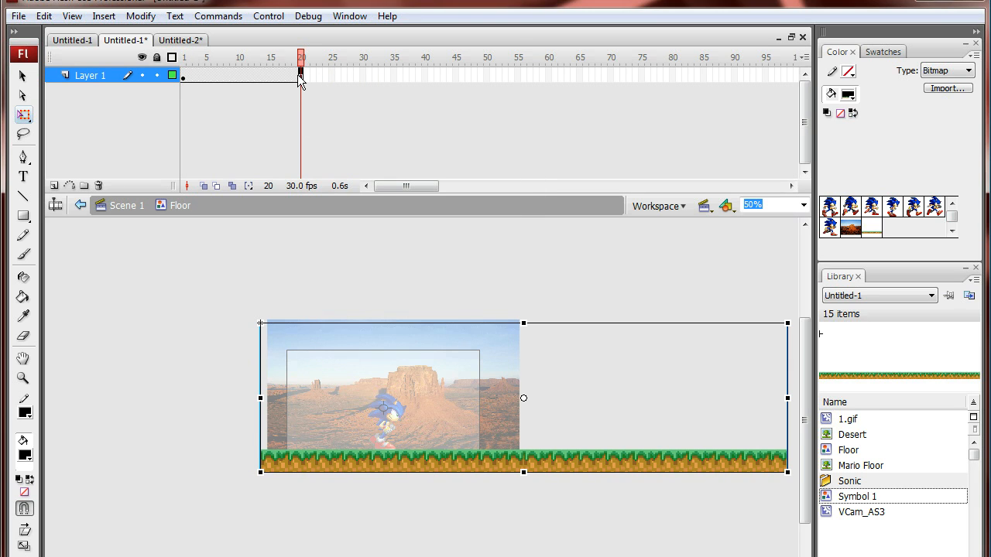
click(296, 75)
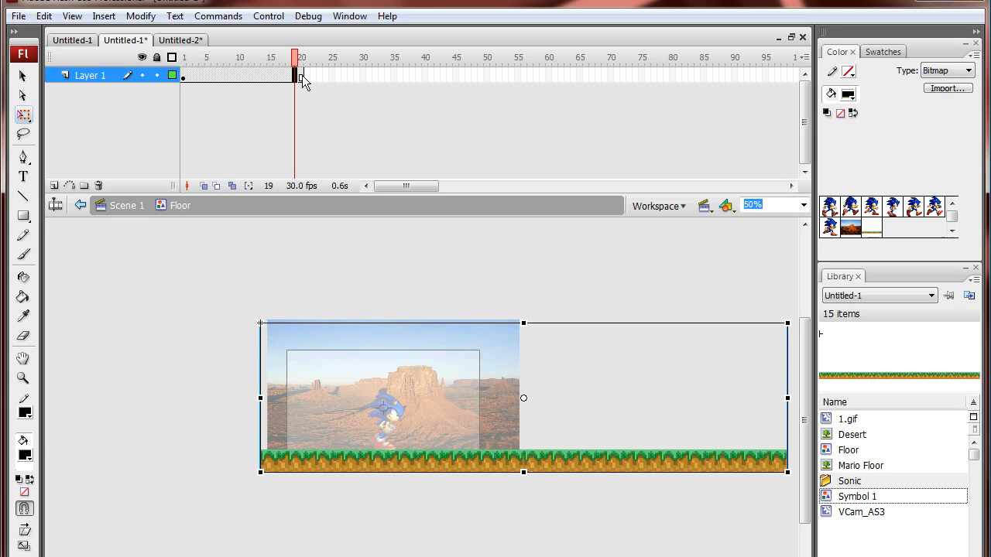
click(301, 77)
right_click(301, 77)
click(363, 218)
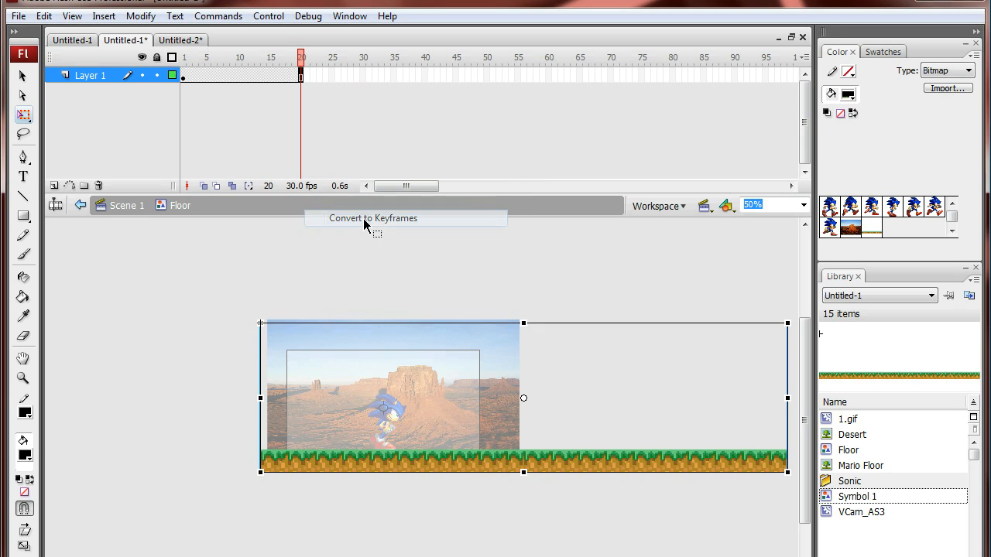
Step: Shift the long floor strip left at frame 20 until it extends well past the left side of the background
key(Left)
key(Left)
key(Left)
key(Left)
key(Left)
key(Left)
key(Left)
key(Left)
key(Left)
key(Left)
key(Left)
key(Left)
key(Left)
key(Left)
key(Left)
key(Left)
key(Left)
key(Left)
key(Left)
key(Left)
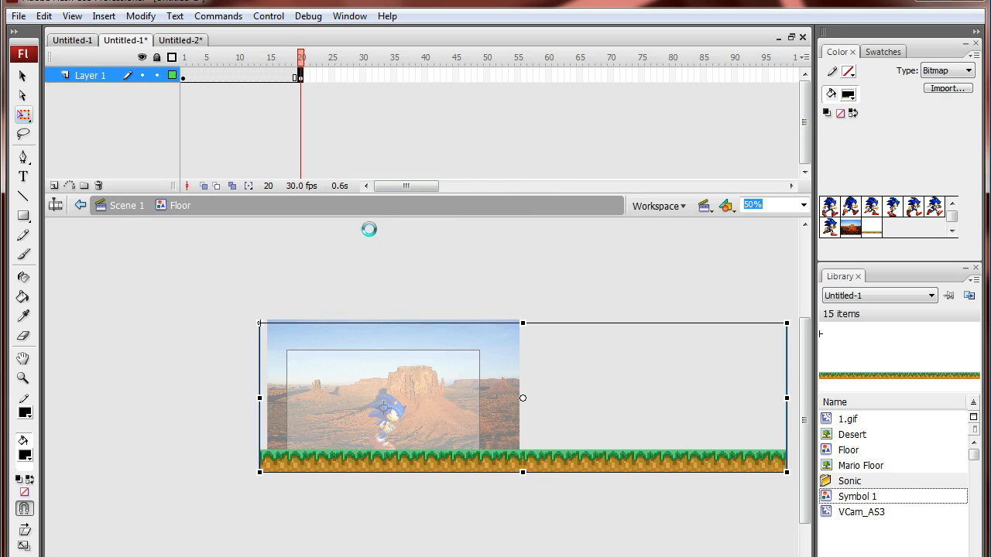
key(Left)
key(Left)
key(Left)
key(Left)
key(Left)
key(Left)
key(Left)
key(Left)
key(Left)
key(Left)
key(Left)
key(Left)
key(Left)
key(Left)
key(Left)
key(Left)
key(Left)
key(Left)
key(Left)
key(Left)
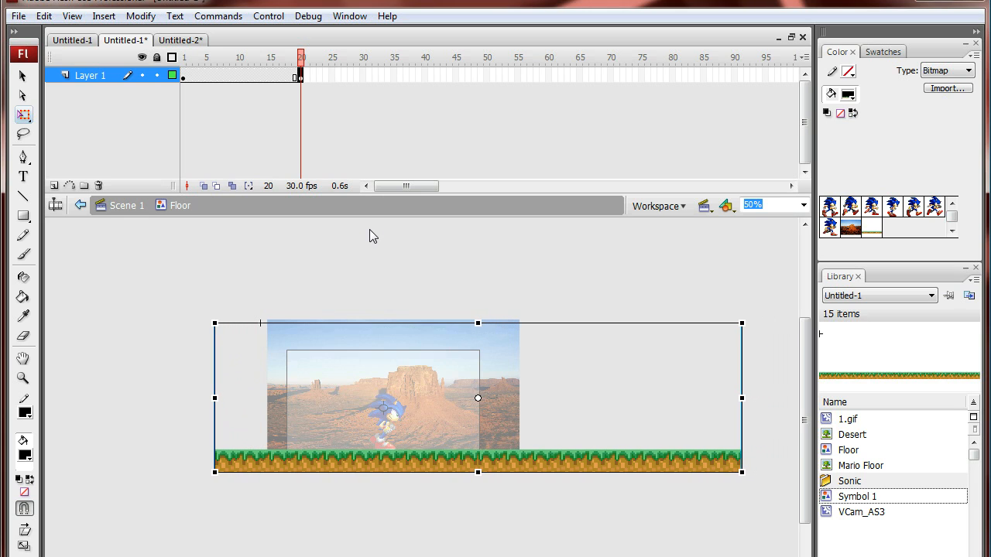
key(Left)
key(Left)
key(Left)
key(Left)
key(Left)
key(Left)
key(Left)
key(Left)
key(Left)
key(Left)
key(Left)
key(Left)
key(Left)
key(Left)
key(Left)
key(Left)
key(Left)
key(Left)
key(Left)
key(Left)
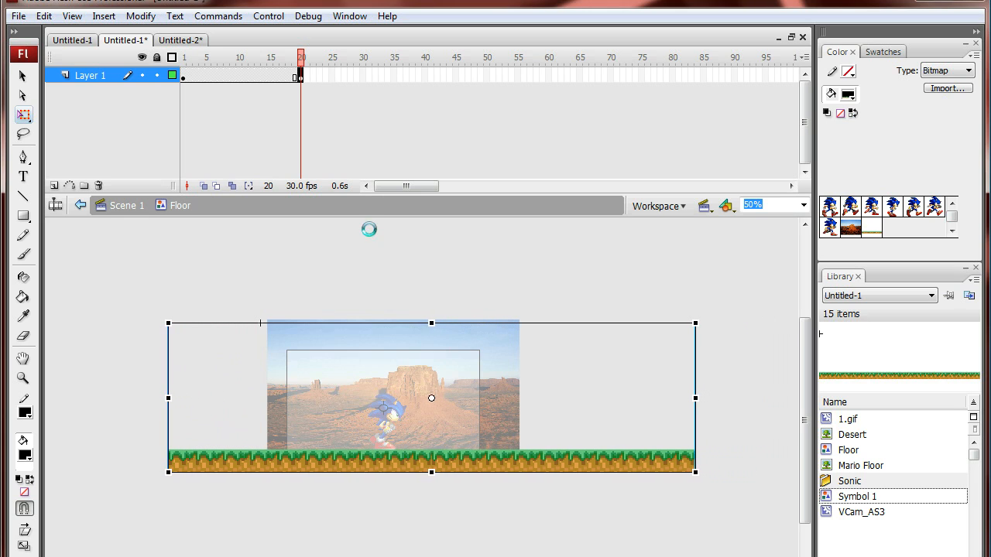
key(Left)
key(Left)
key(Left)
key(Left)
key(Left)
key(Left)
key(Left)
key(Left)
key(Left)
key(Left)
key(Left)
key(Left)
key(Left)
key(Left)
key(Left)
key(Left)
key(Left)
key(Left)
key(Left)
key(Left)
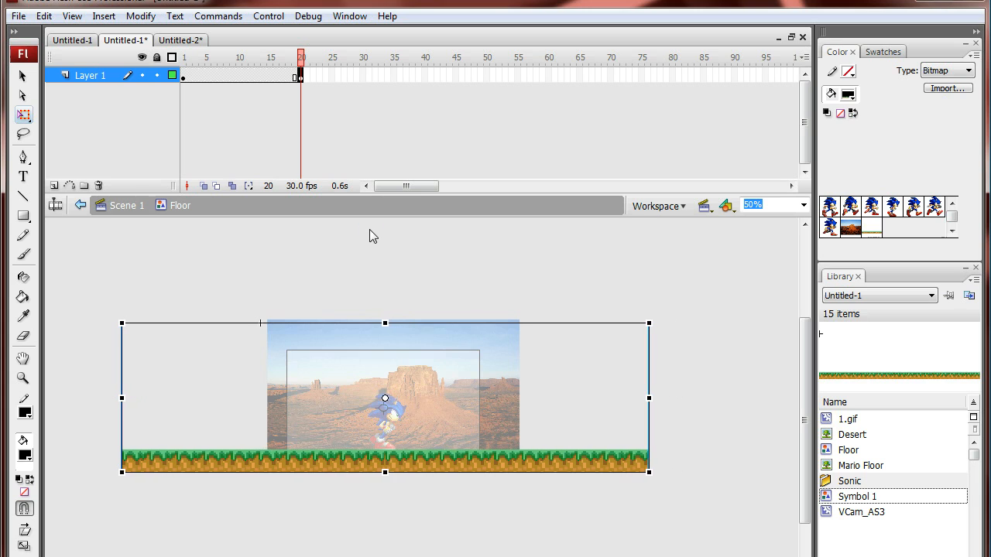
Step: Create a motion tween from frame 1 of the floor strip's layer and play the animation
click(182, 75)
right_click(182, 75)
click(205, 83)
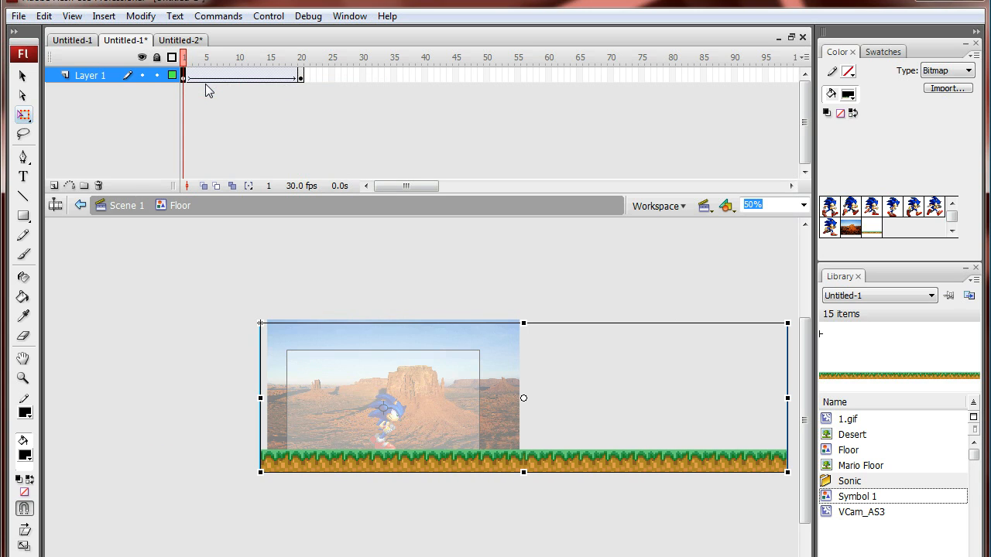
key(Return)
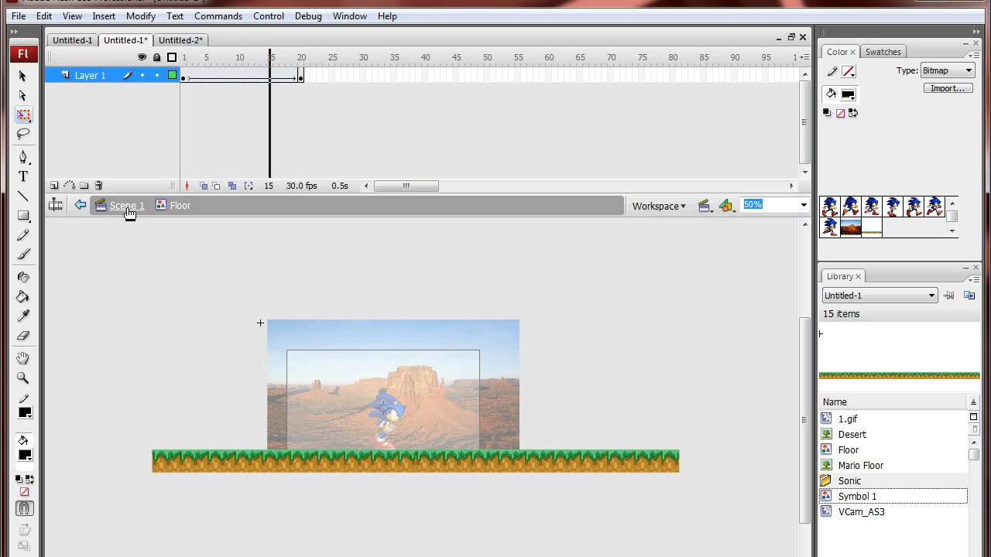
Step: Return to Scene 1 and test the movie with the scrolling floor
click(129, 207)
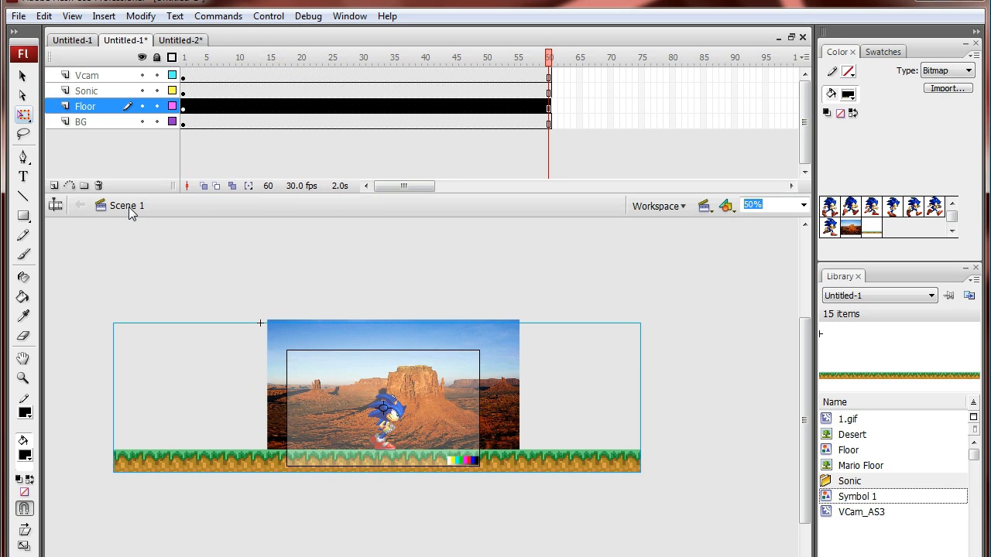
key(ctrl+Return)
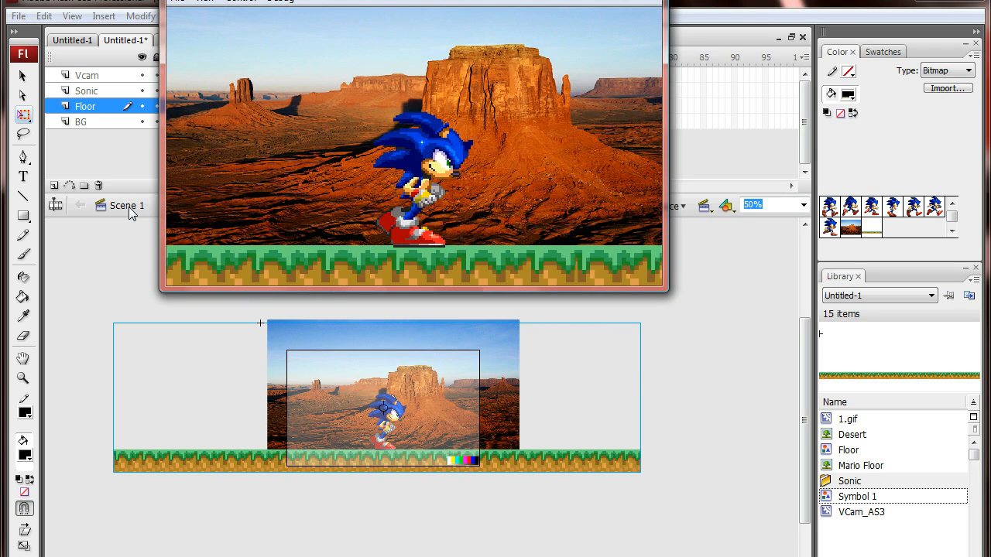
click(649, 0)
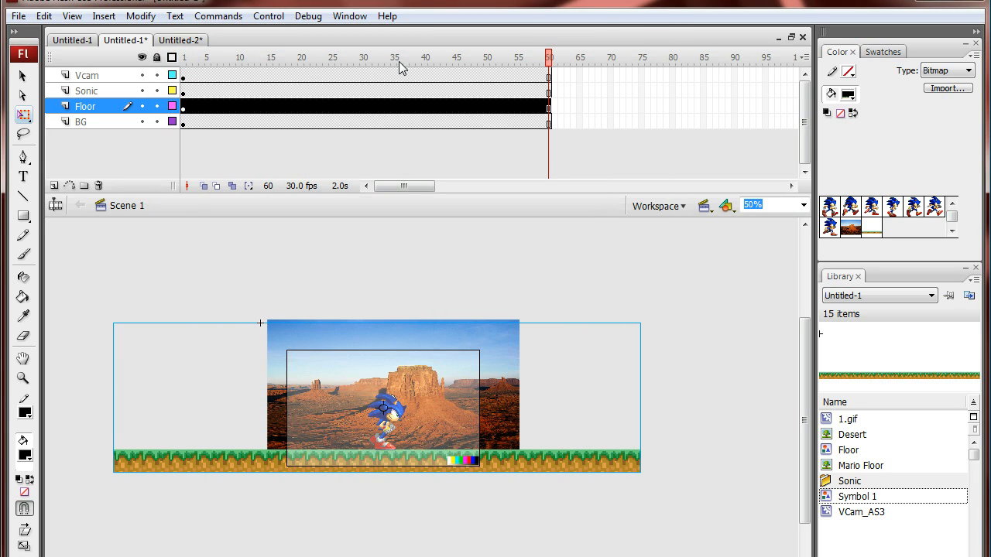
click(549, 91)
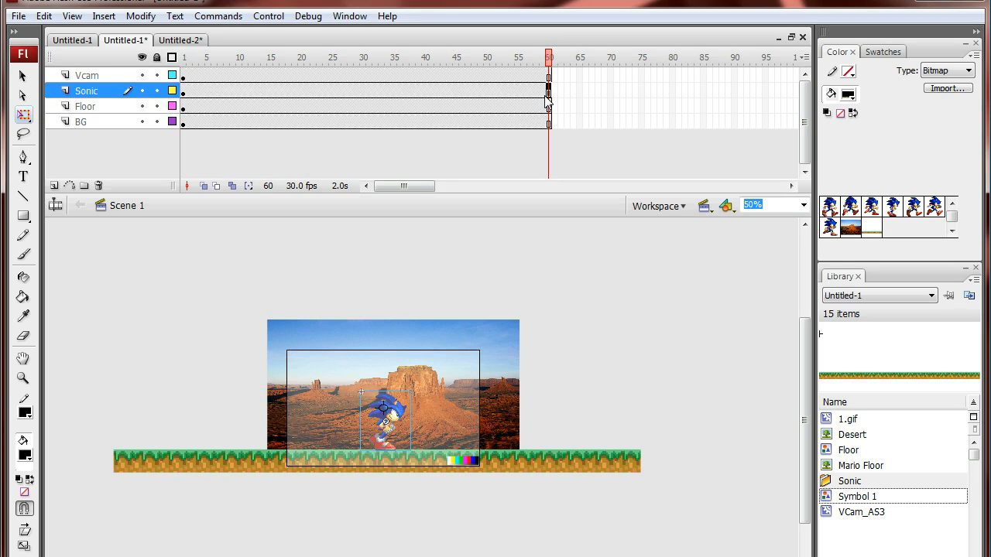
right_click(549, 107)
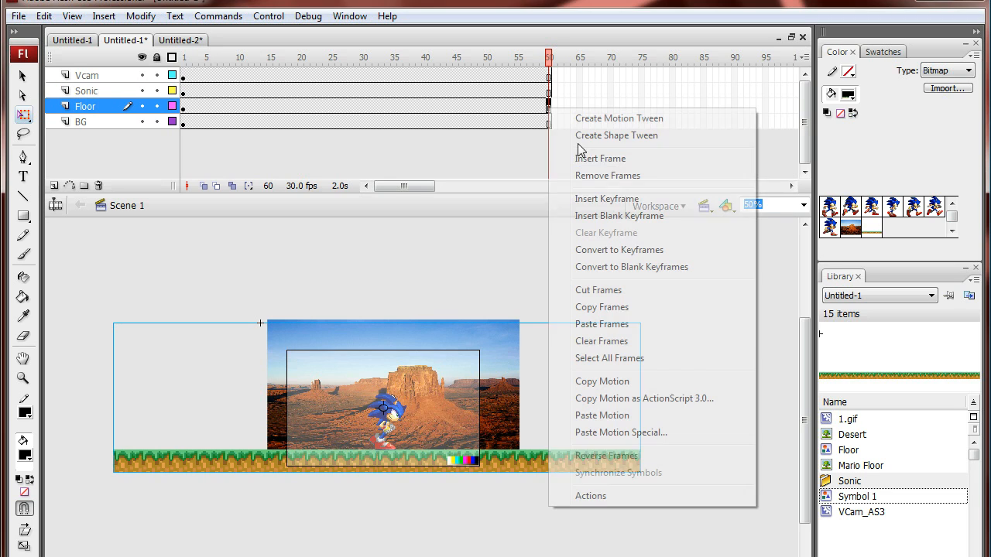
click(624, 255)
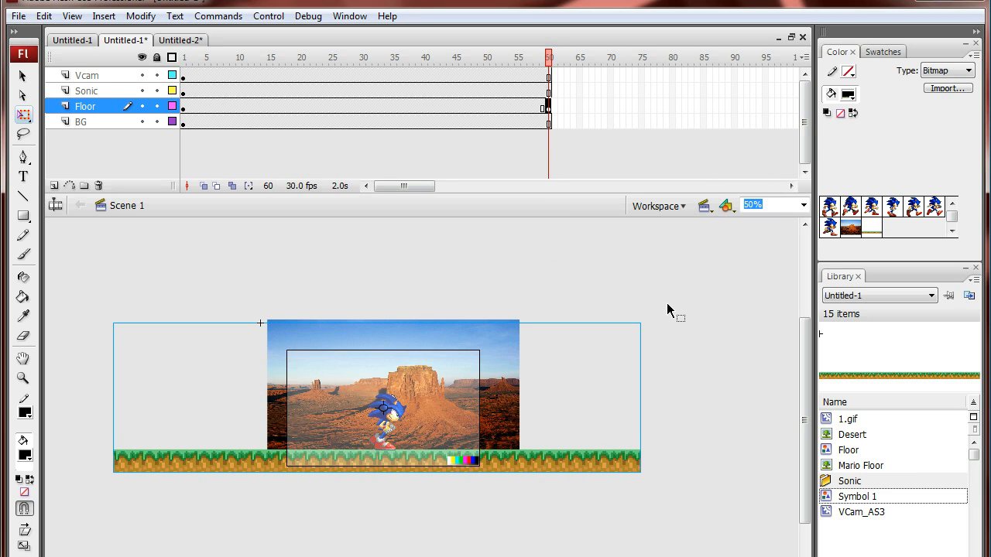
key(Left)
key(Left)
key(Left)
key(Left)
key(Left)
key(Left)
key(Left)
key(Left)
key(Left)
key(Left)
key(Left)
key(Left)
key(Left)
key(Left)
key(Left)
key(Left)
key(Left)
key(Left)
key(Left)
key(Left)
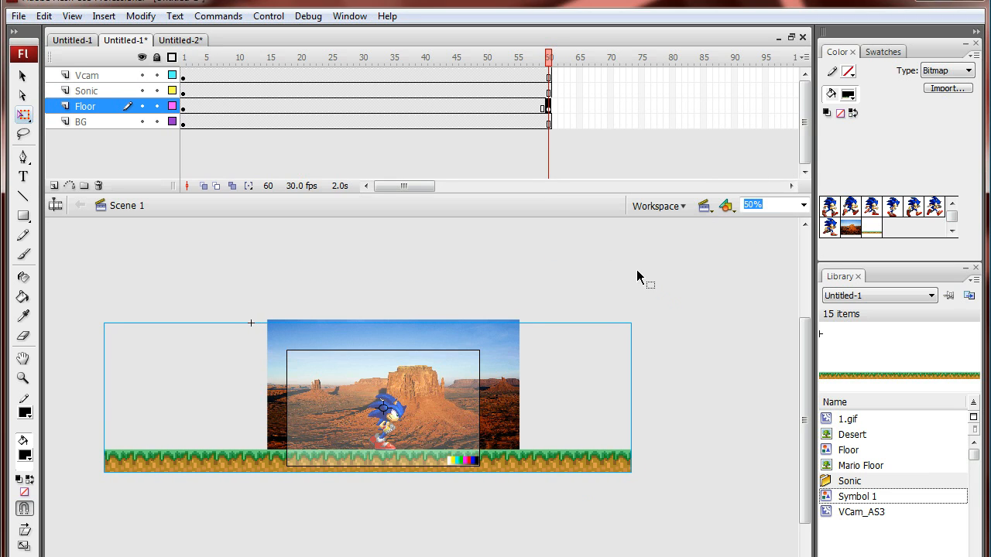
key(ctrl+z)
key(ctrl+z)
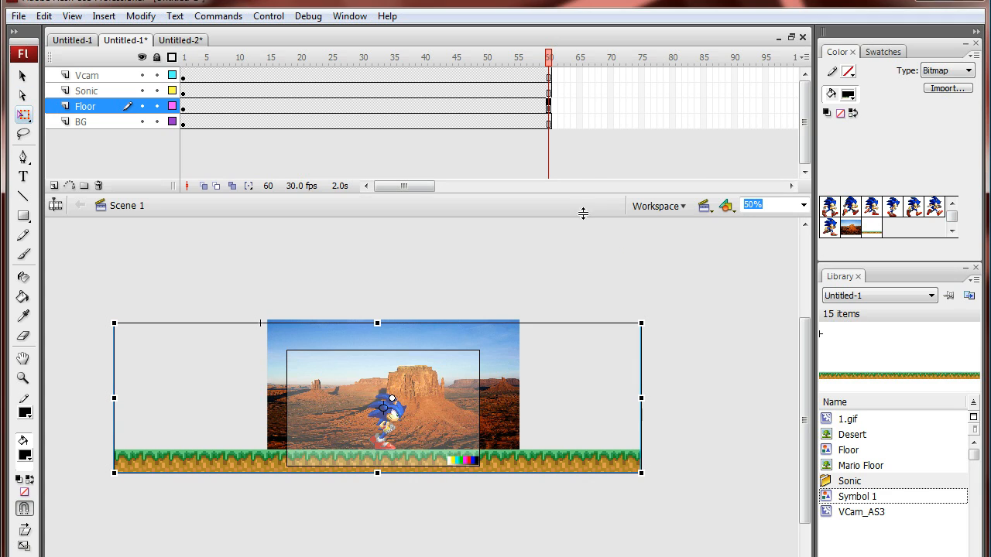
Step: Convert frame 60 of the BG layer to a keyframe and shift the desert background slightly left in that frame
click(553, 121)
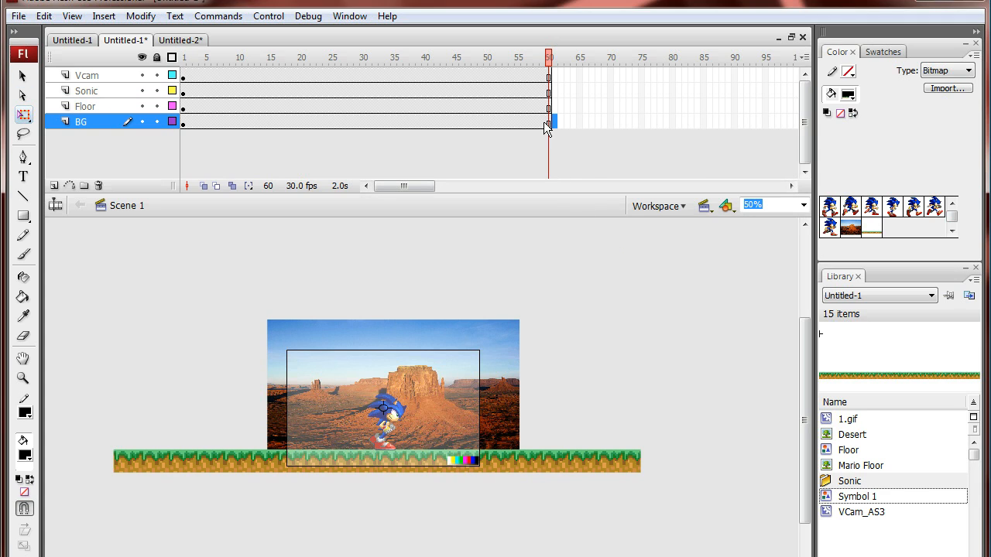
right_click(549, 124)
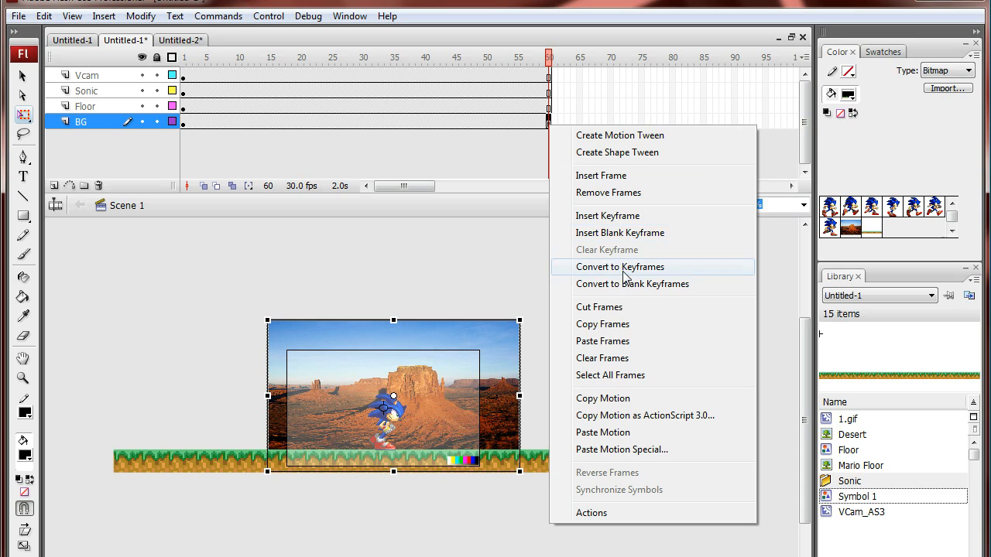
click(622, 268)
key(Left)
key(Left)
key(Left)
key(Left)
key(Left)
key(Left)
key(Left)
key(Left)
key(Left)
key(Left)
key(Left)
key(Left)
key(Left)
key(Left)
key(Left)
key(Left)
key(Left)
key(Left)
key(Left)
key(Left)
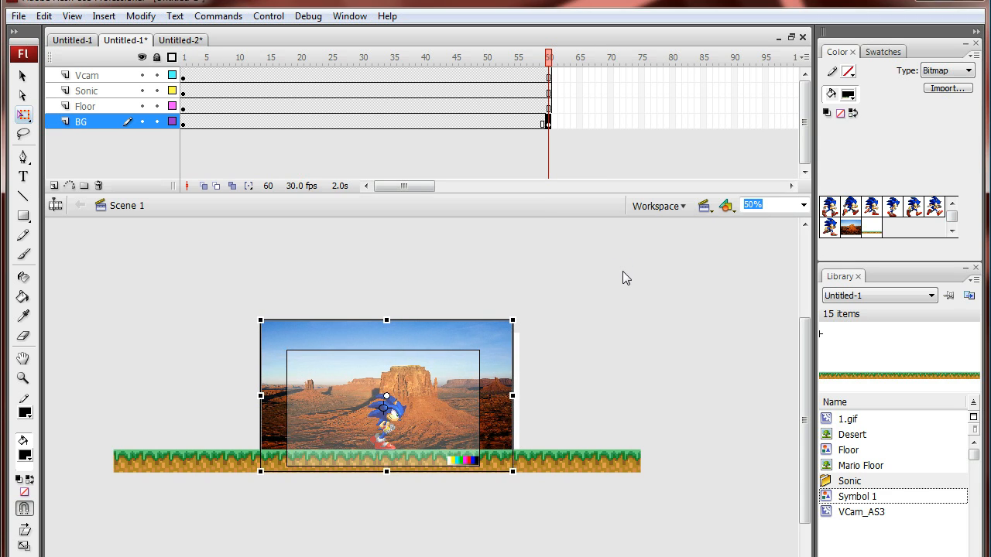
key(Left)
key(Left)
key(Left)
key(Left)
key(Left)
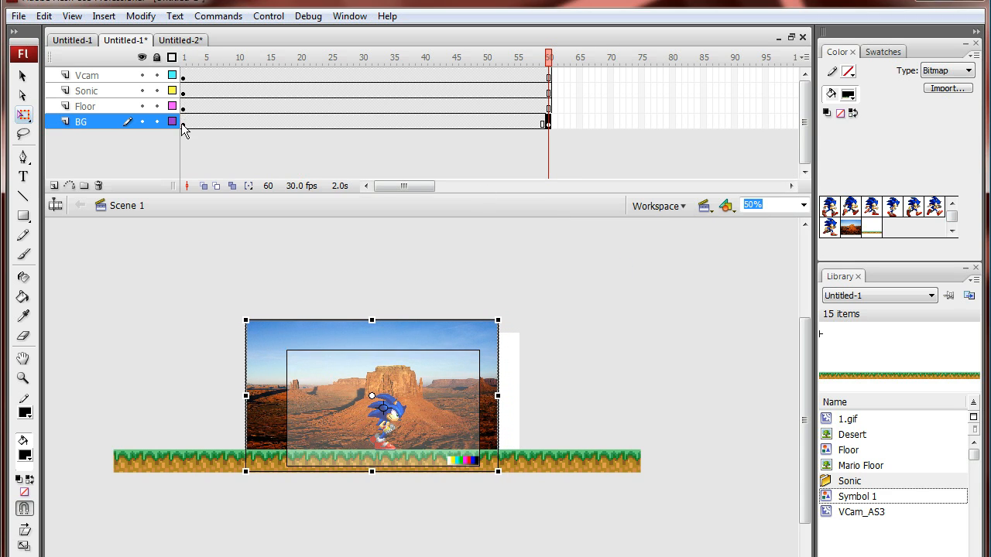
Step: Create a motion tween from frame 1 of the BG layer and test the movie with the moving background
click(183, 125)
right_click(183, 126)
click(267, 133)
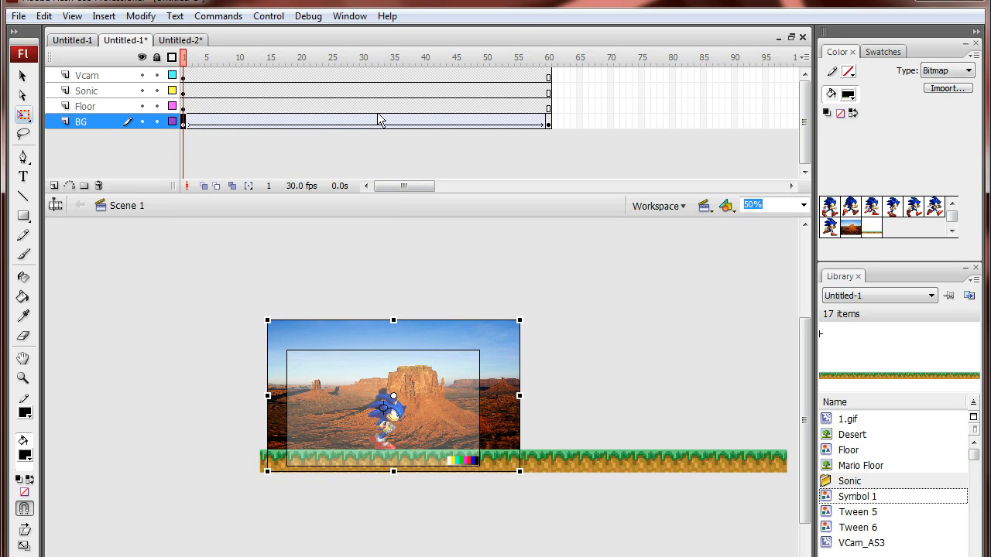
key(ctrl+Return)
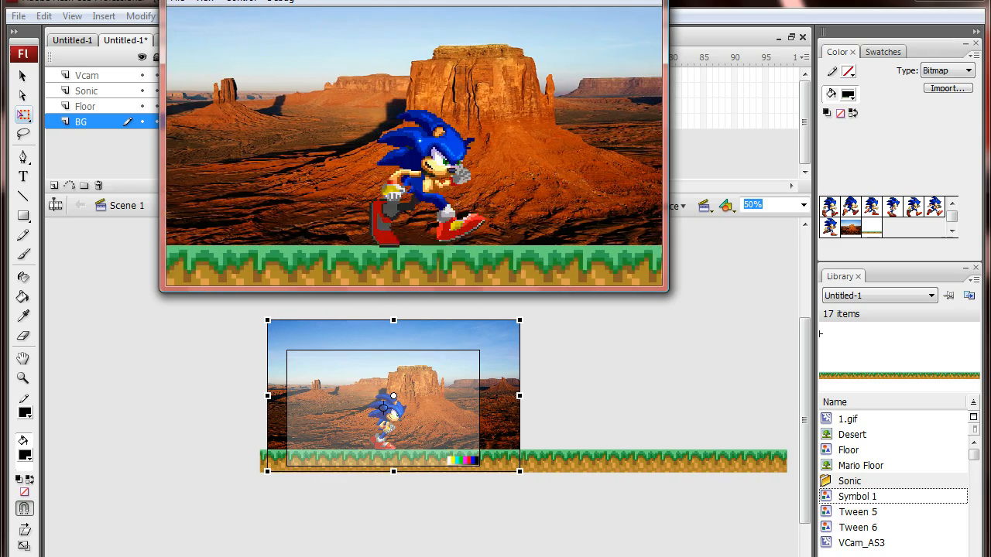
drag(422, 0, 436, 83)
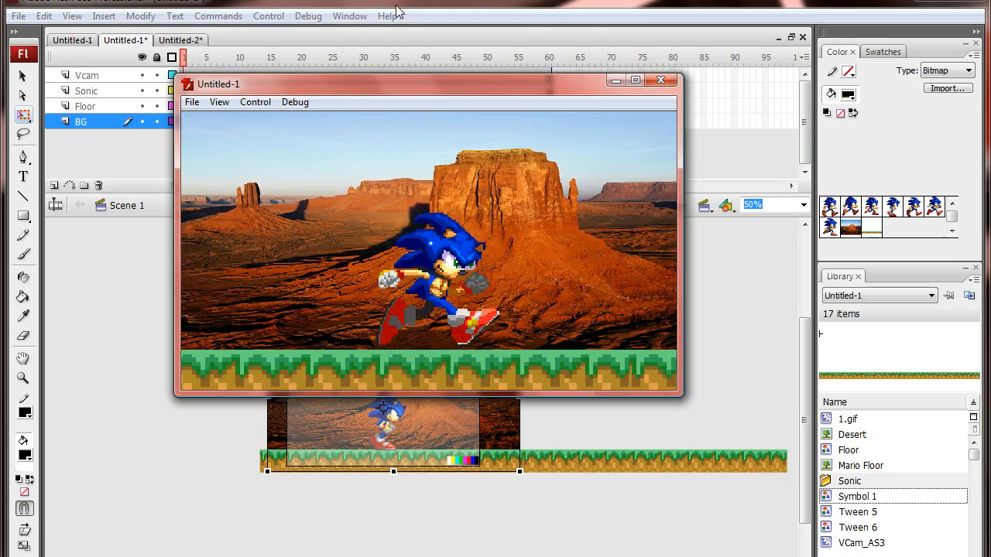